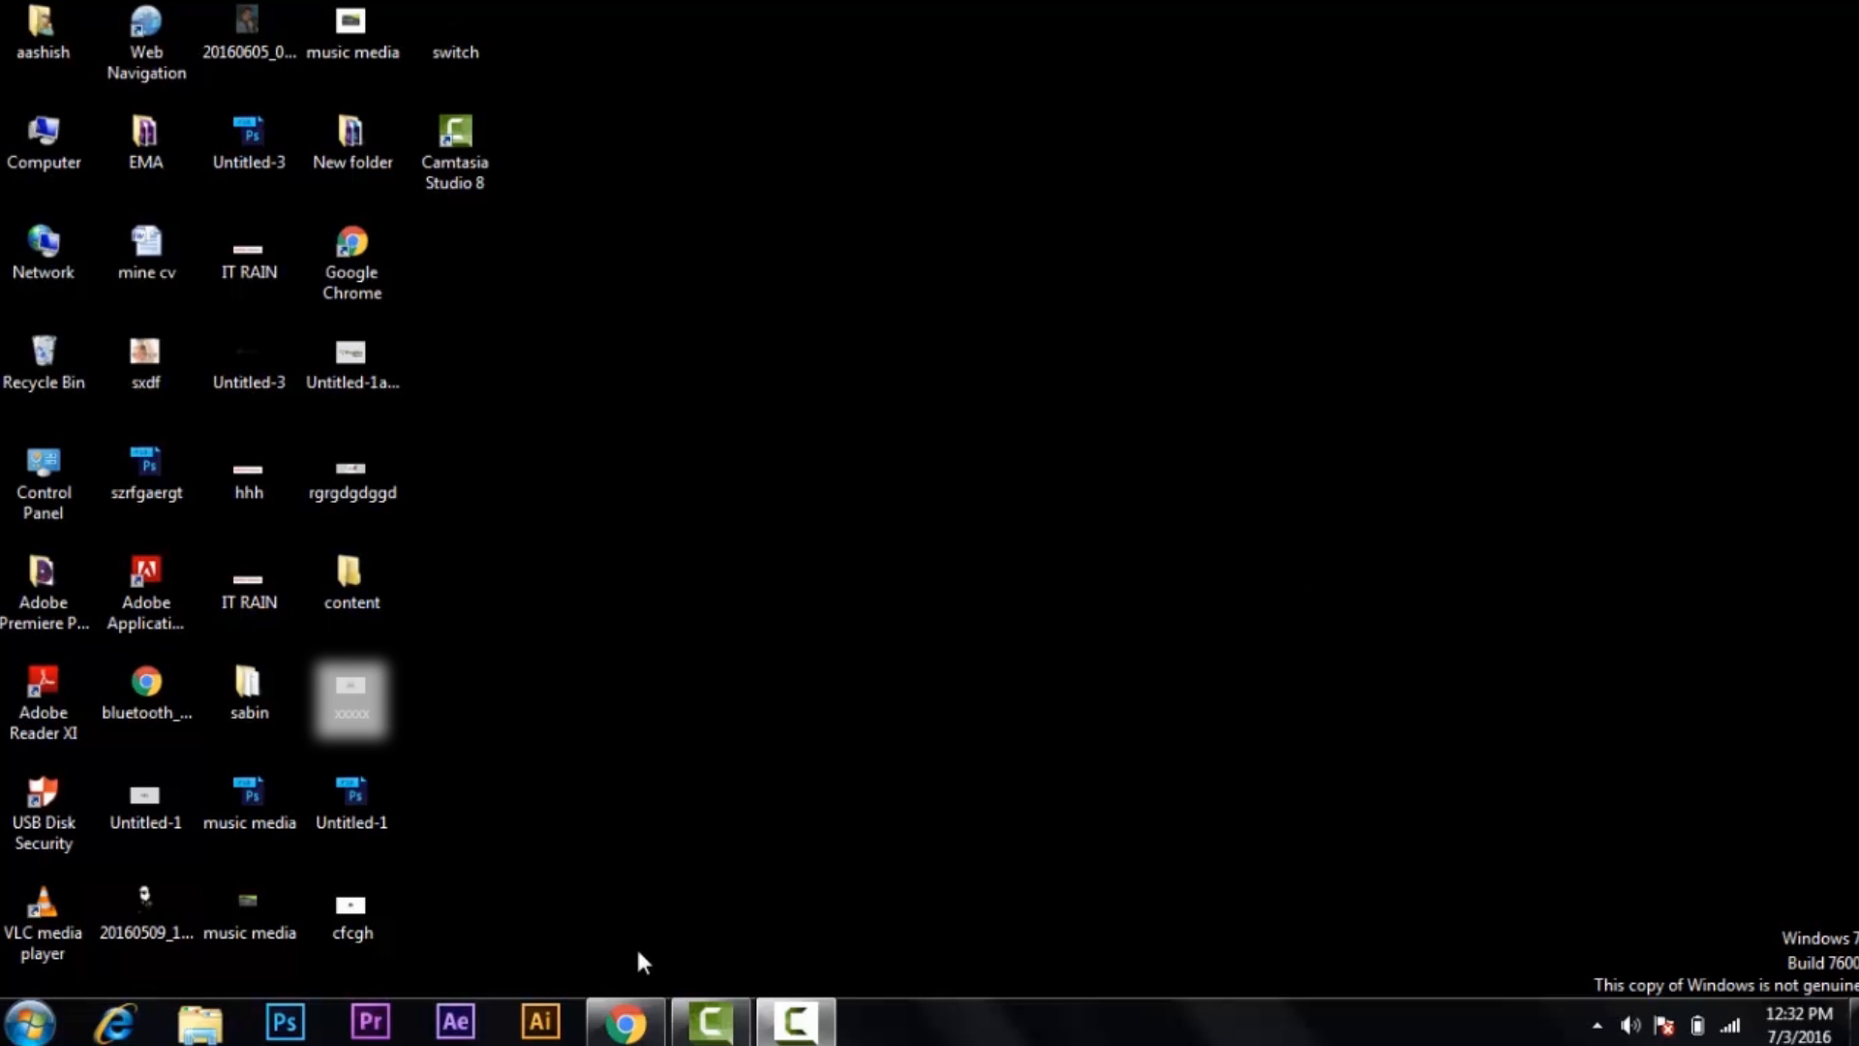
Step: Refresh the desktop from its right-click menu
mouse_move(626, 1007)
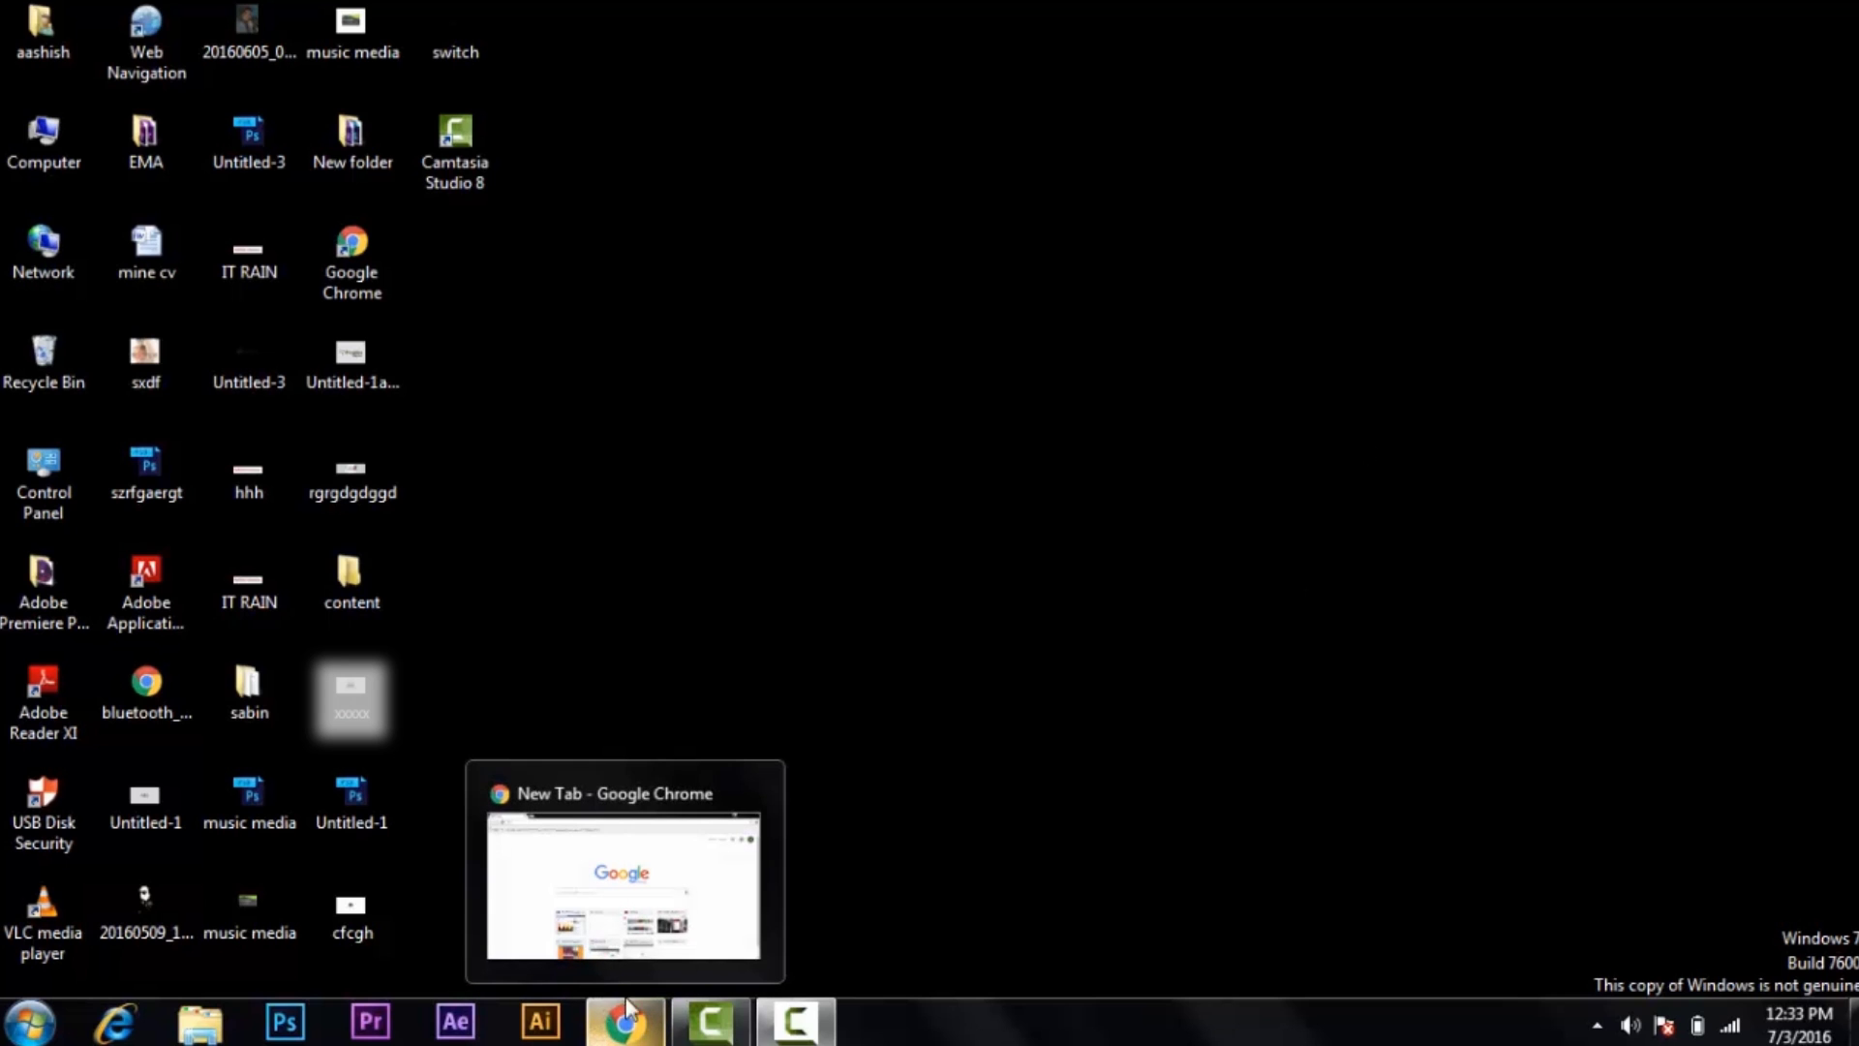
right_click(875, 277)
left_click(979, 363)
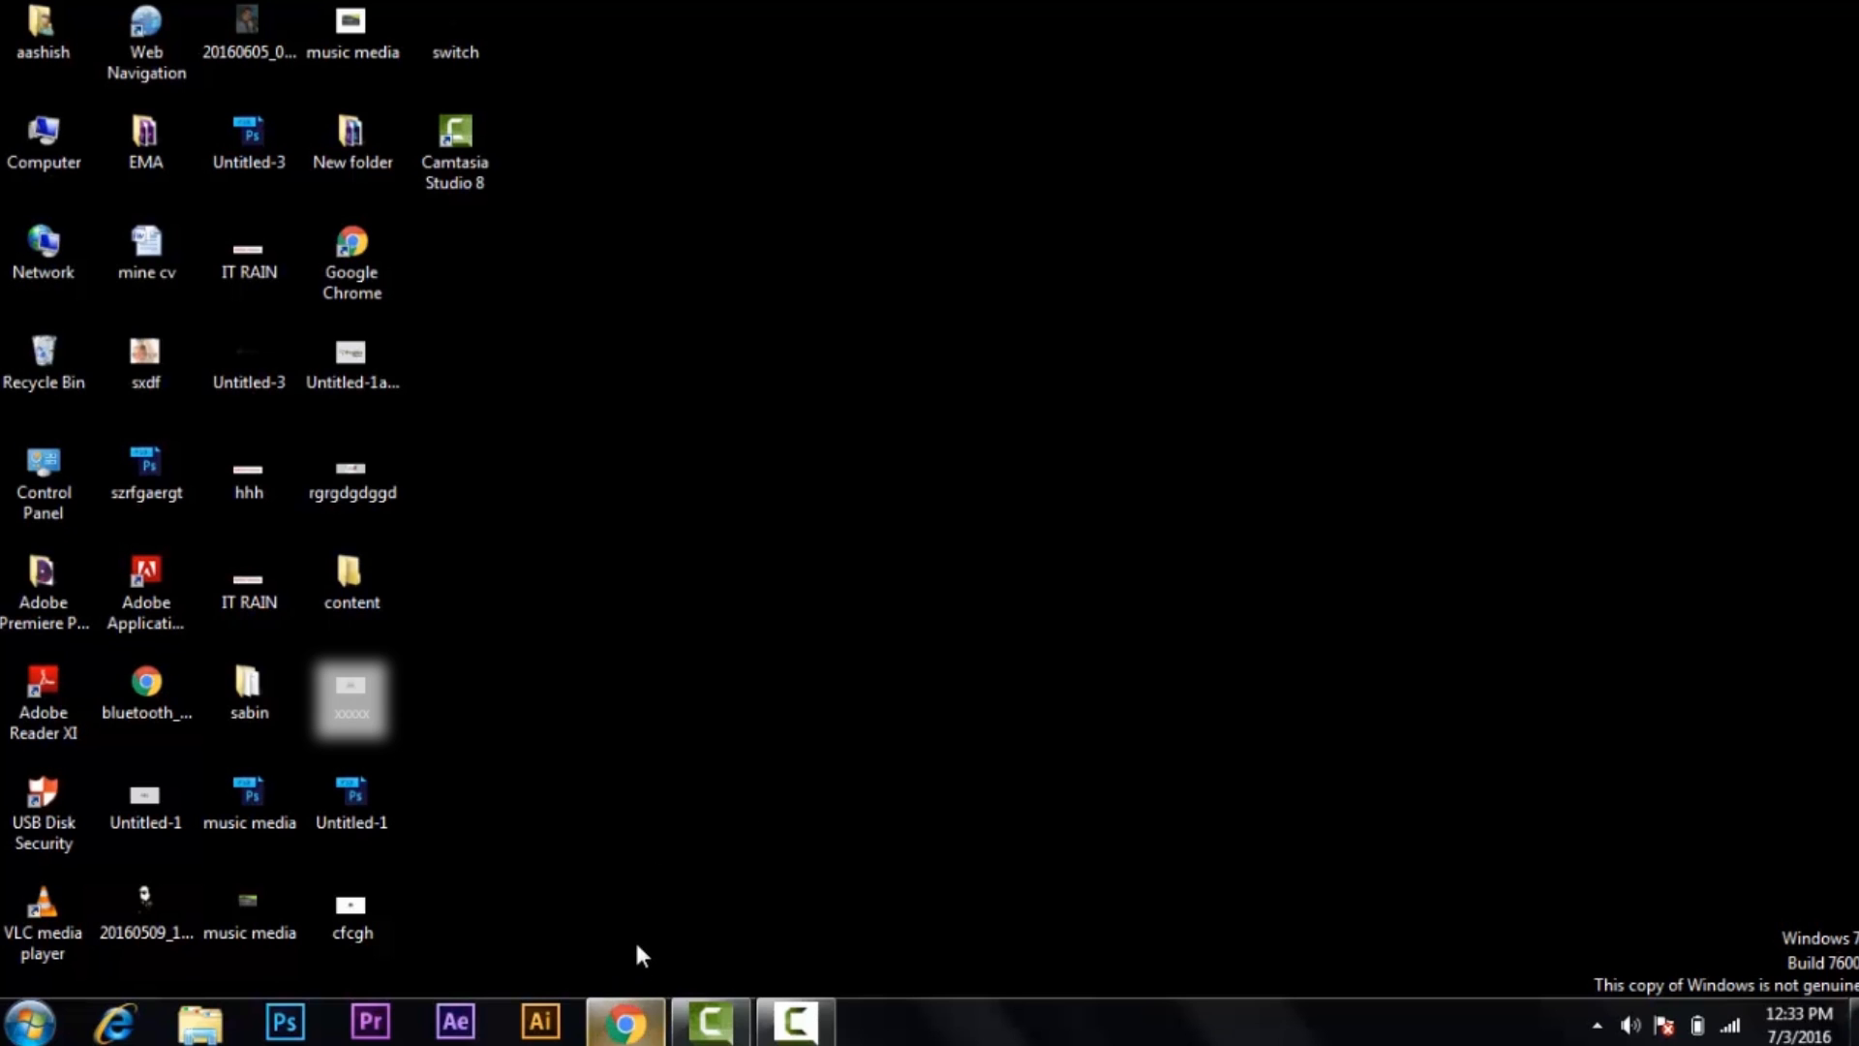
mouse_move(625, 1034)
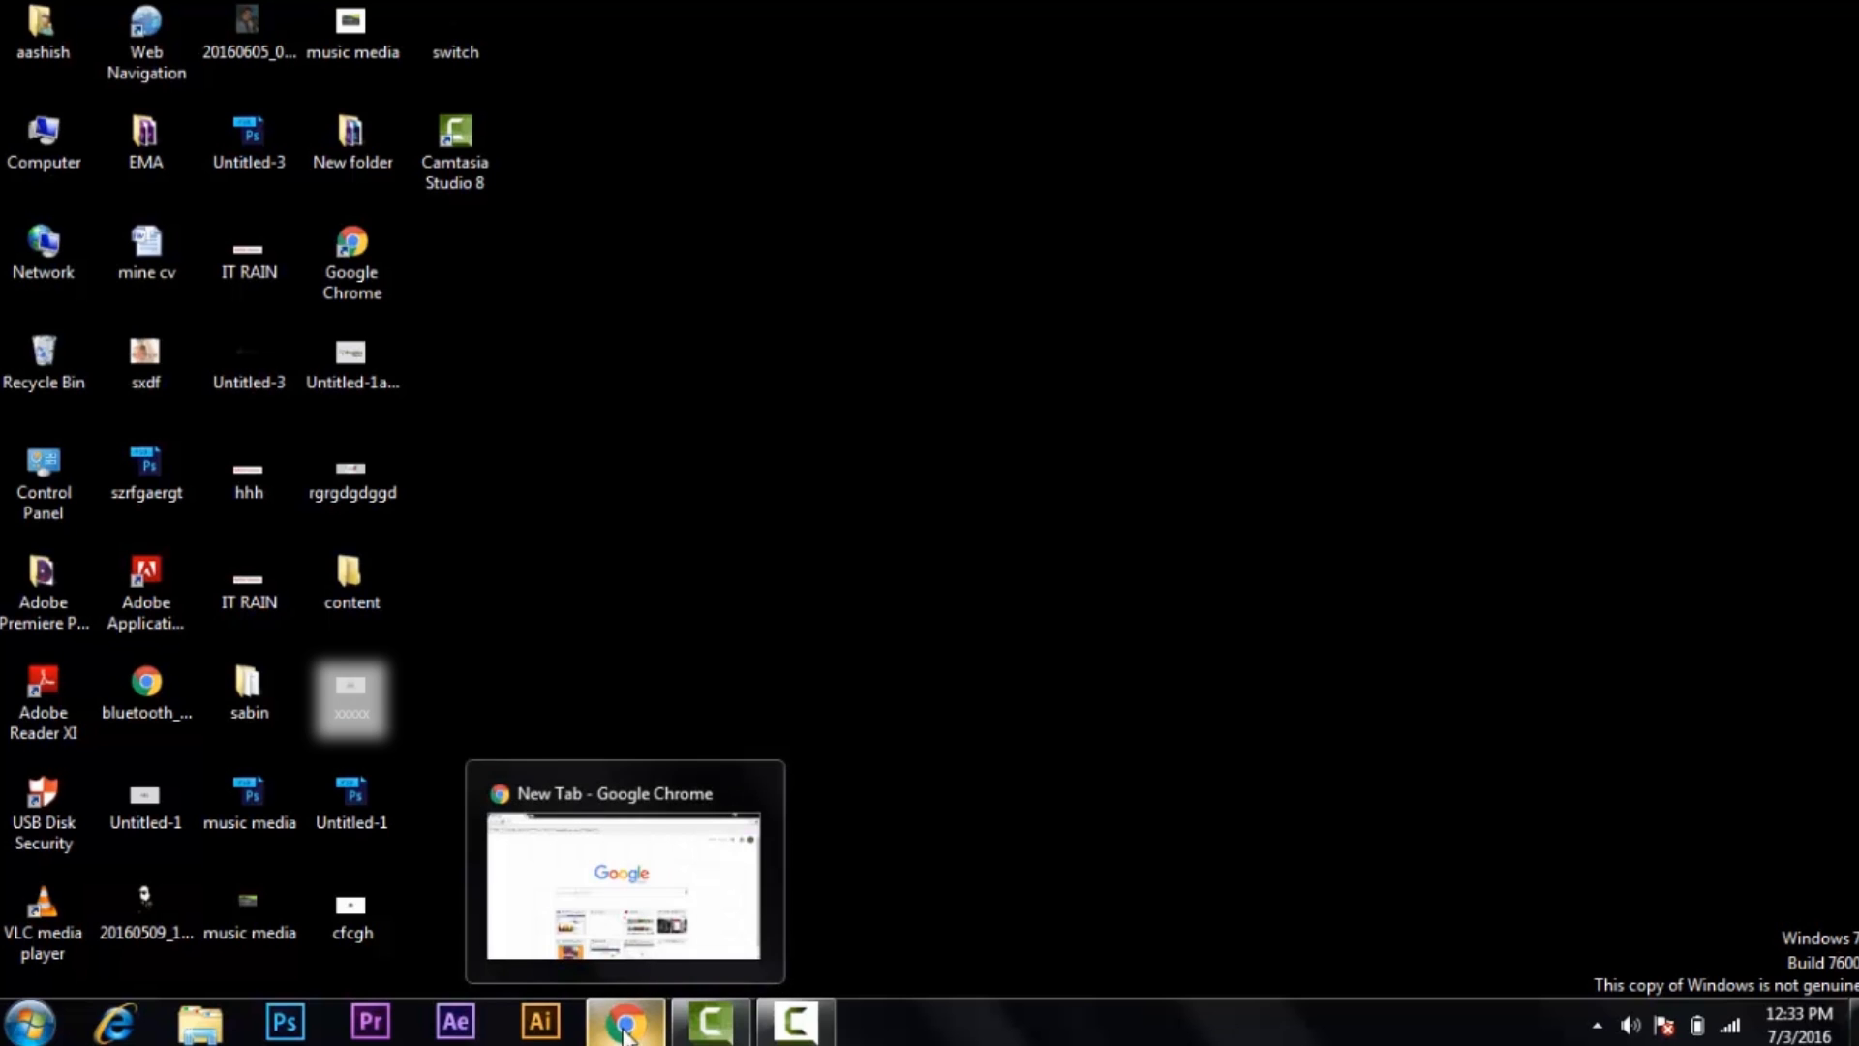
left_click(625, 1034)
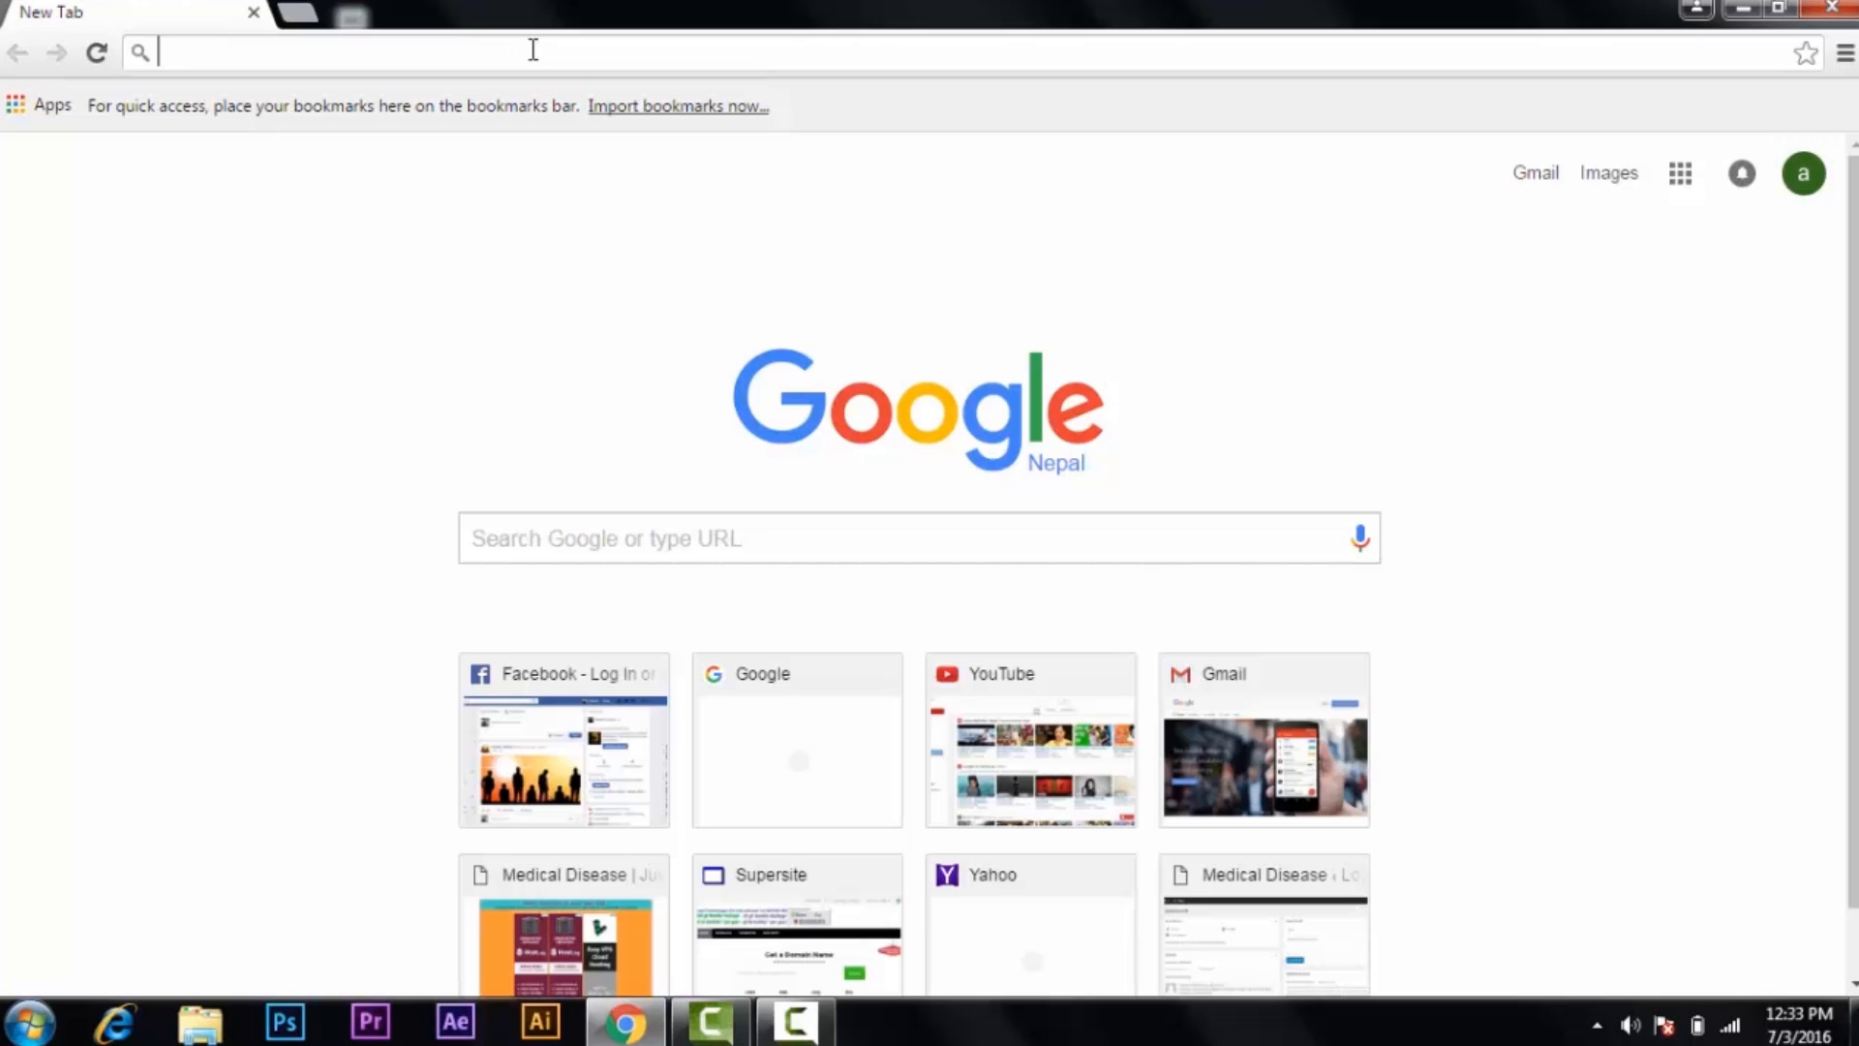
type("www.yahoo.")
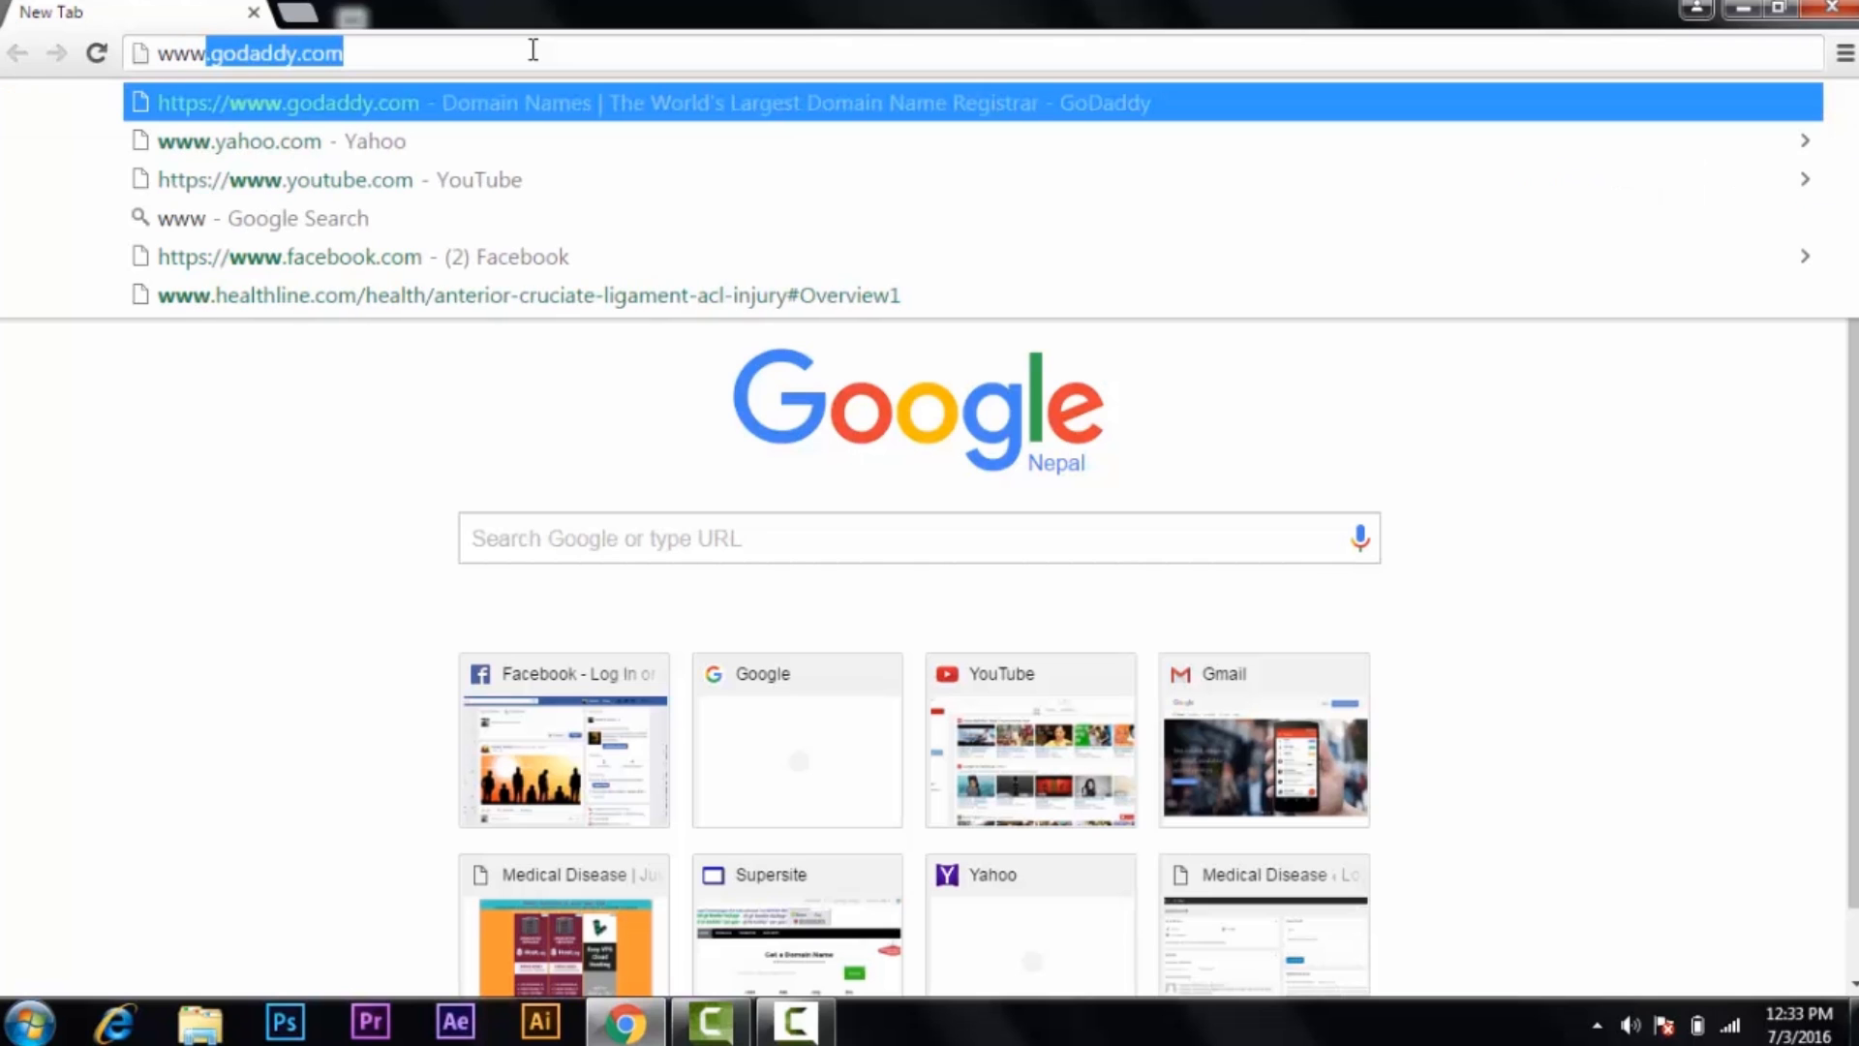
type("com")
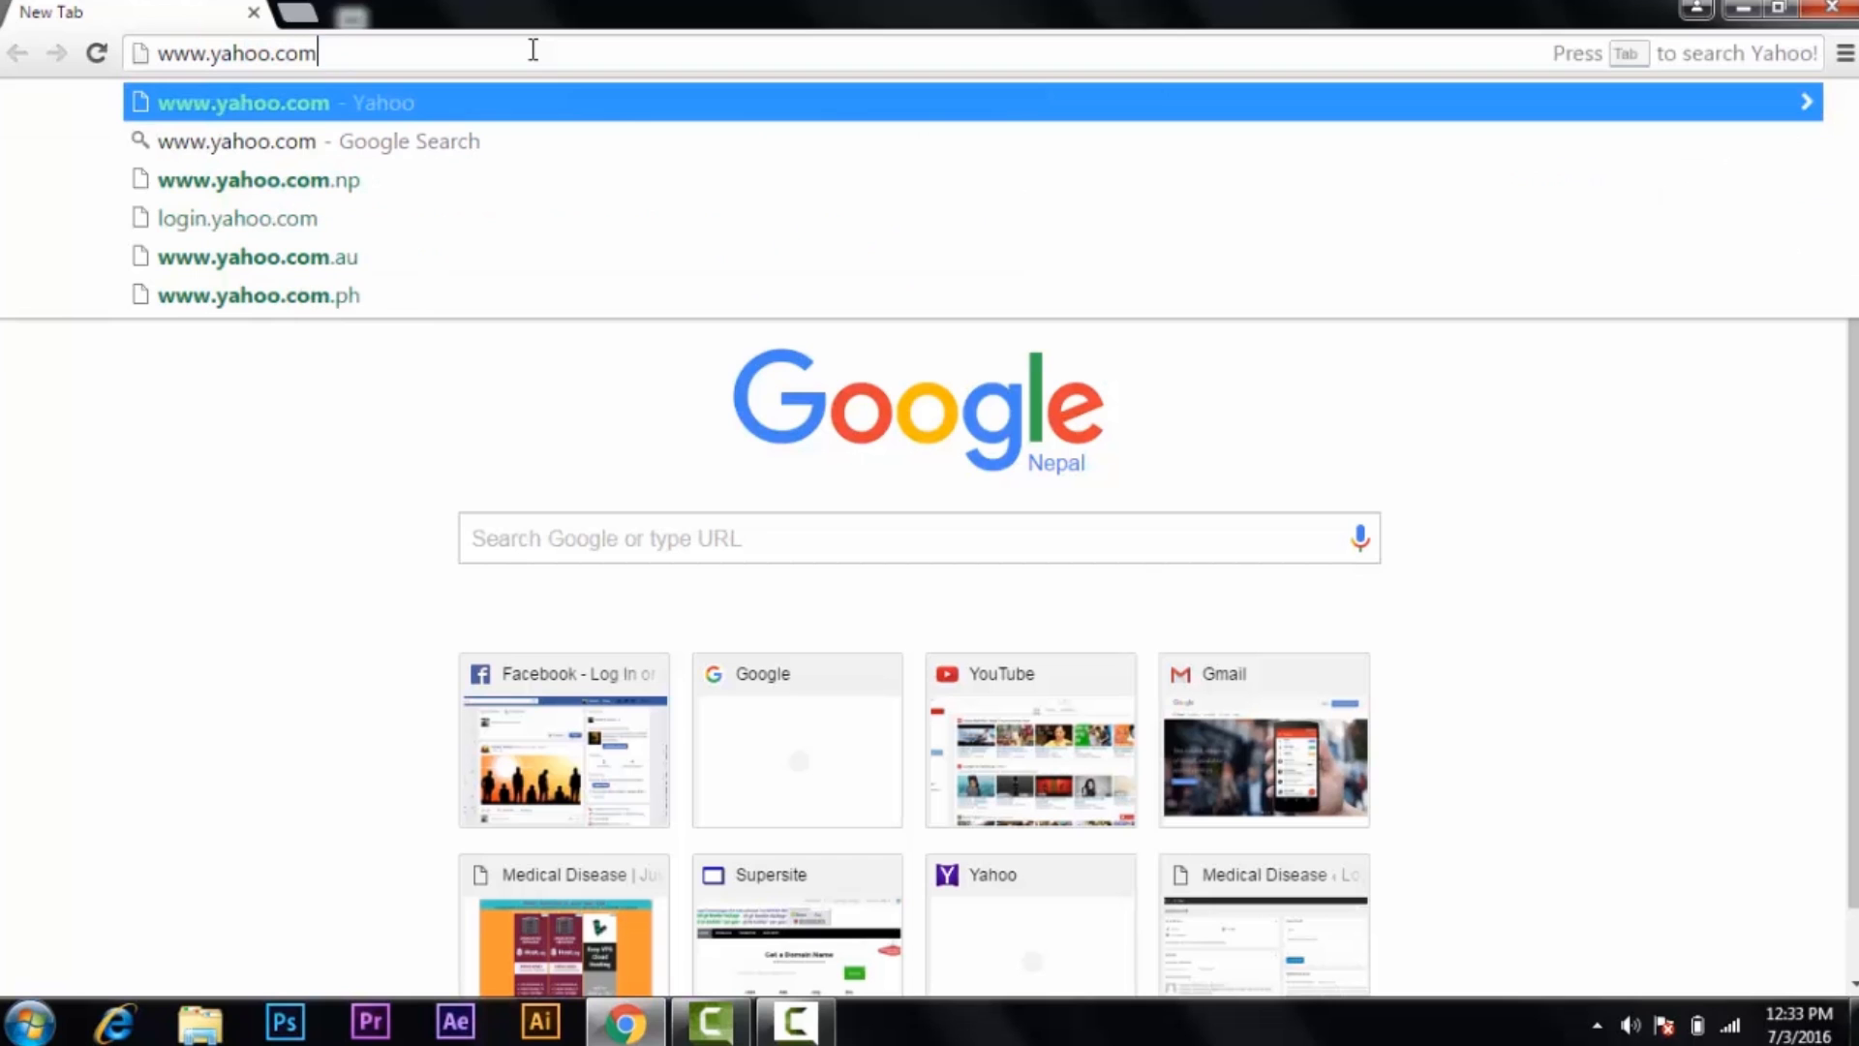
key("Return")
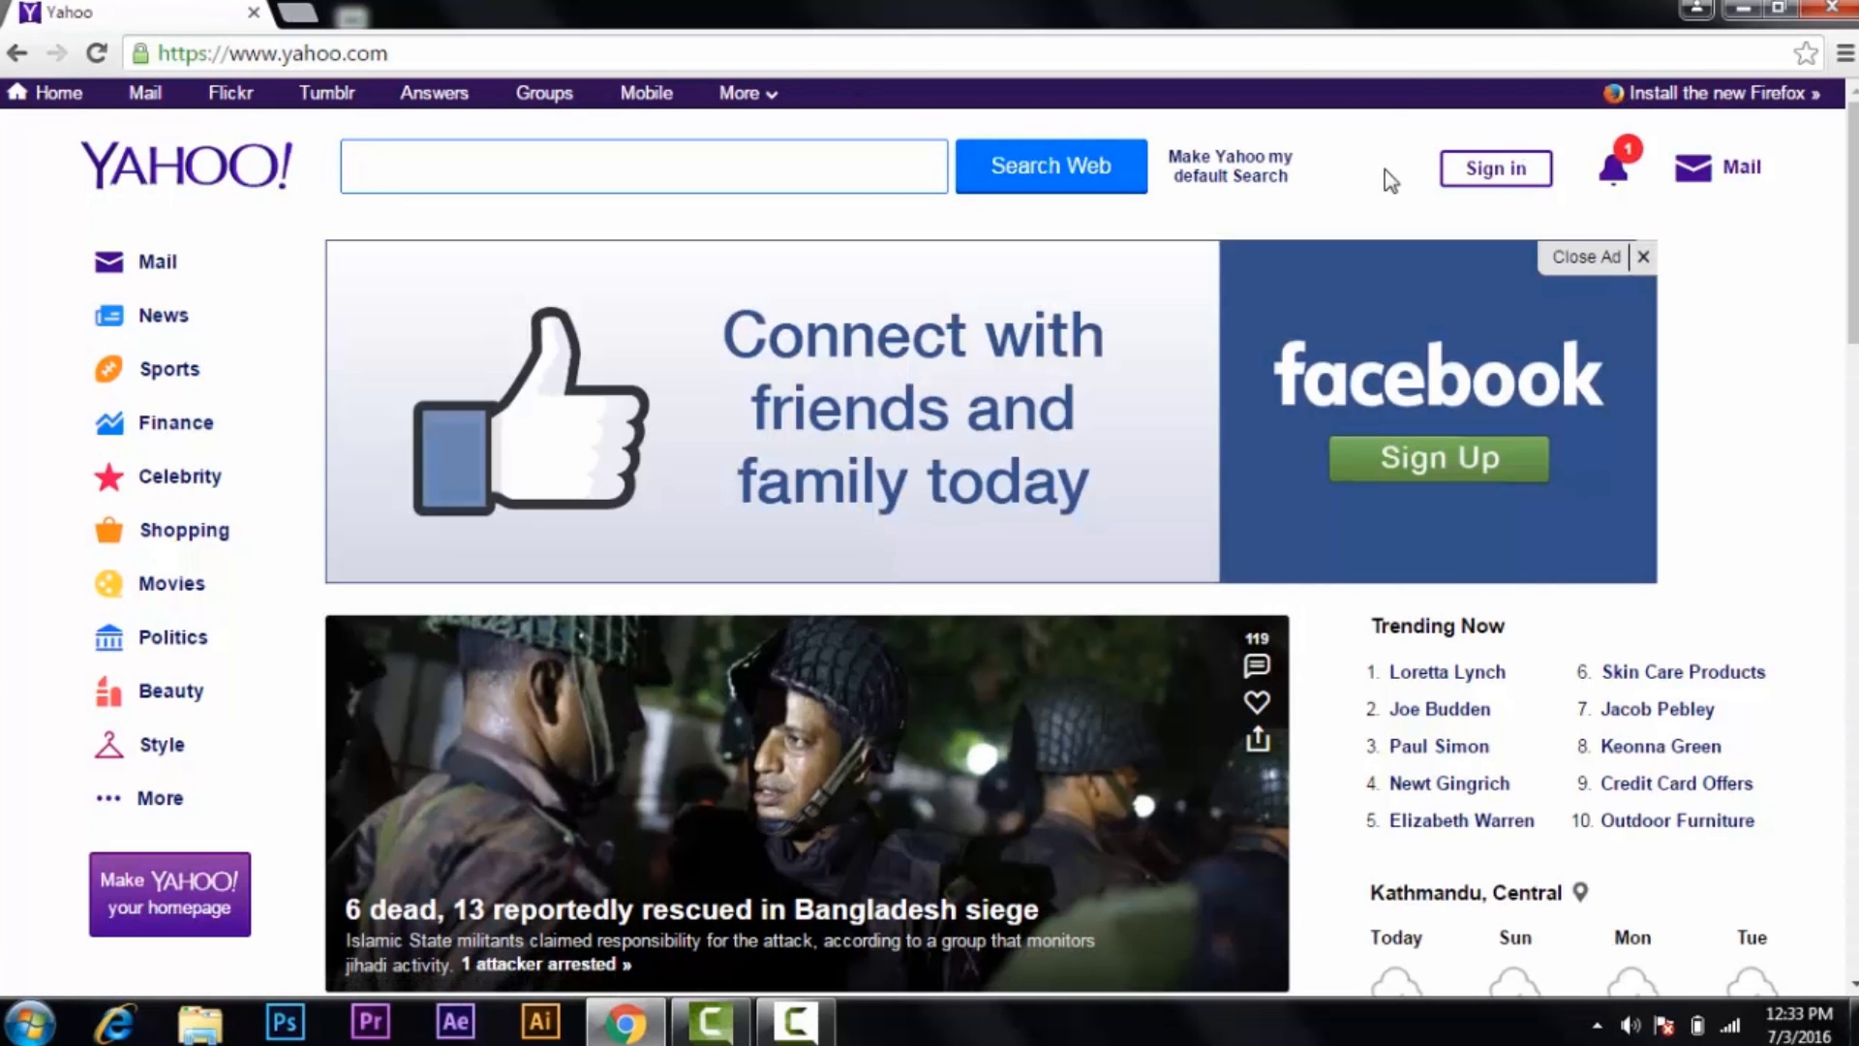
left_click(1482, 172)
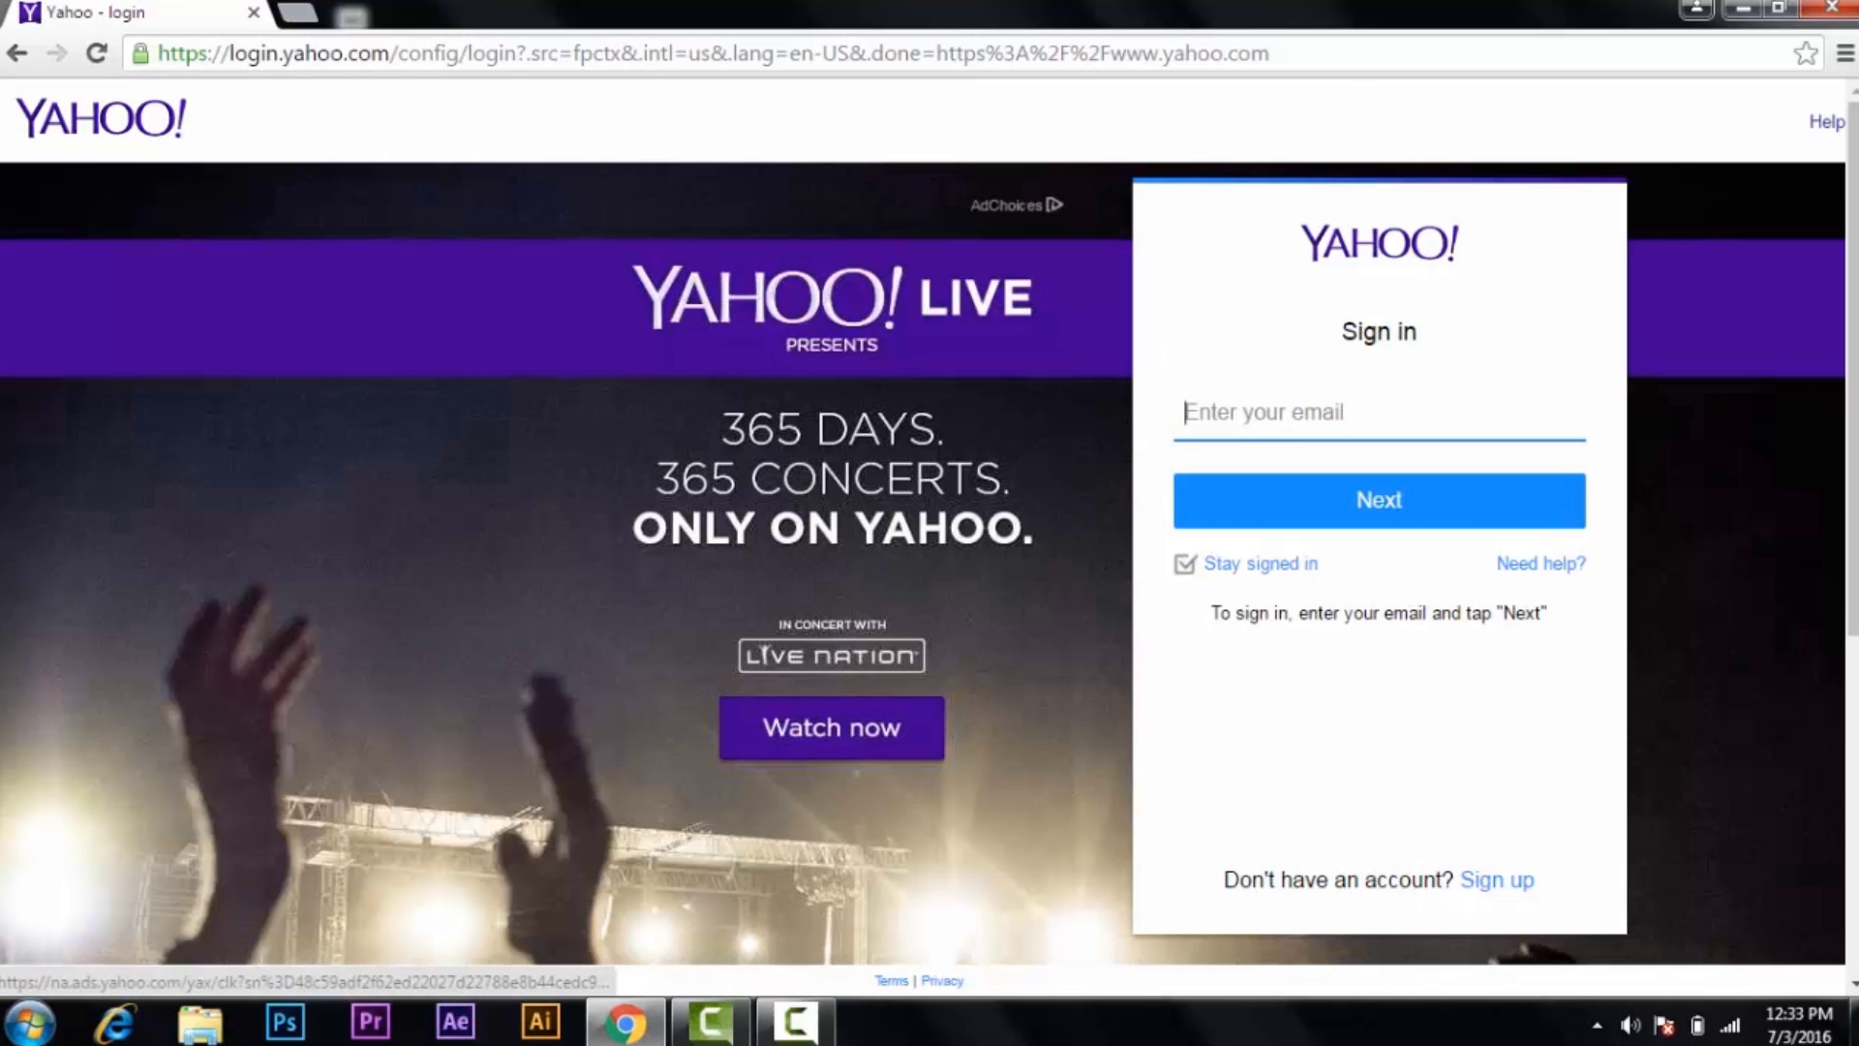
Step: Switch from Yahoo's sign-in card to the Sign up form for a new account
left_click(1492, 883)
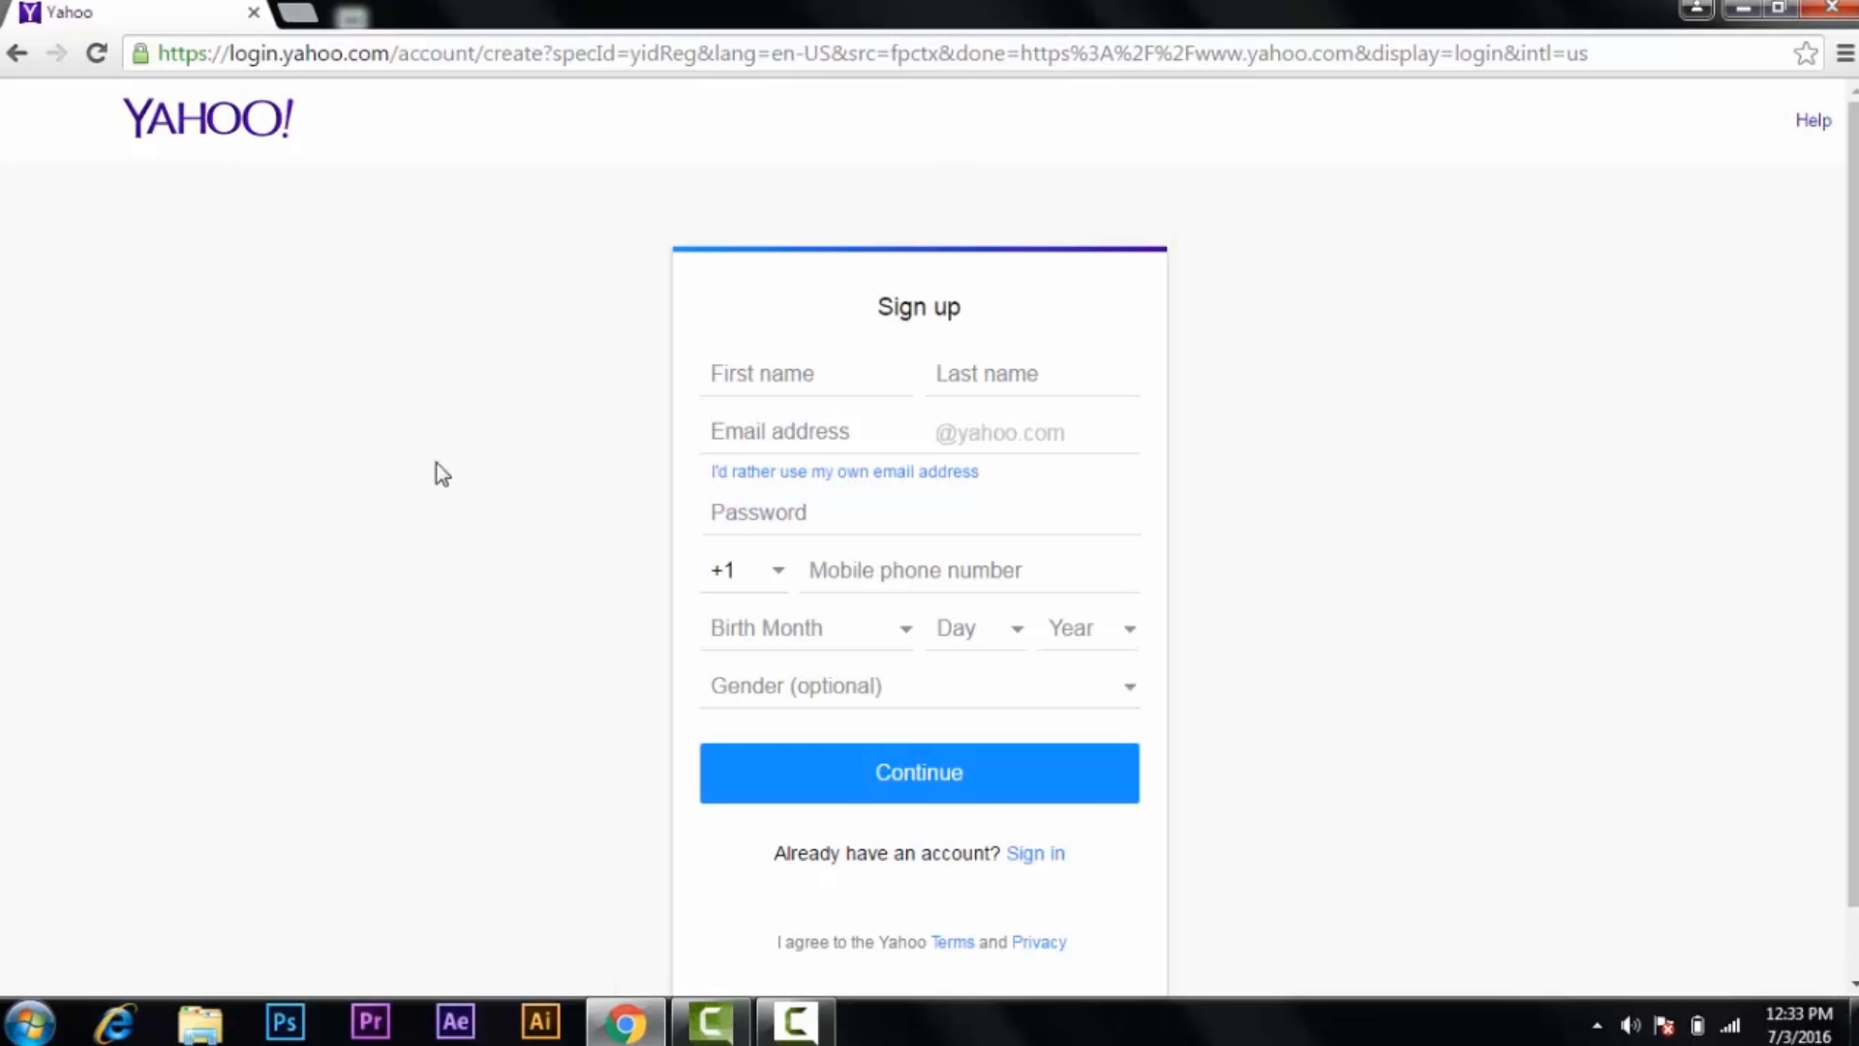
Step: Fill in the first name and last name fields of the sign-up form
left_click(759, 374)
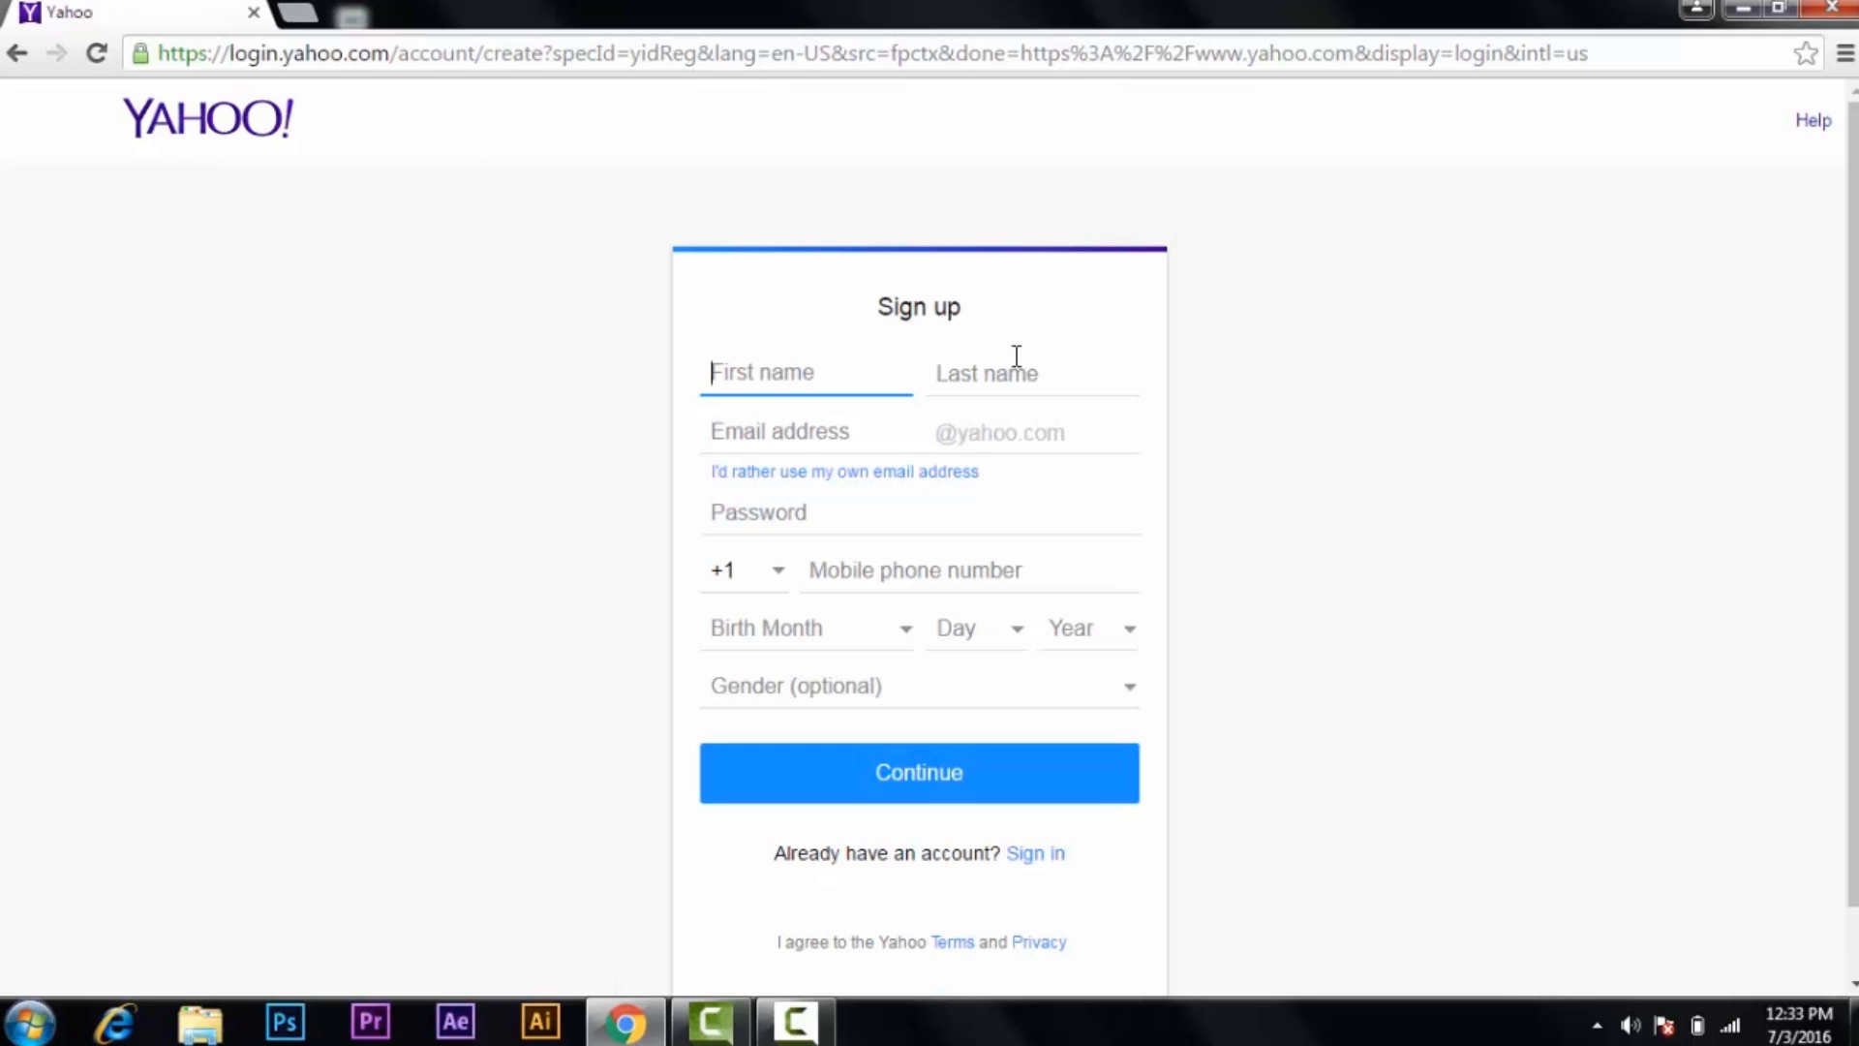
left_click(1012, 366)
left_click(843, 422)
left_click(794, 511)
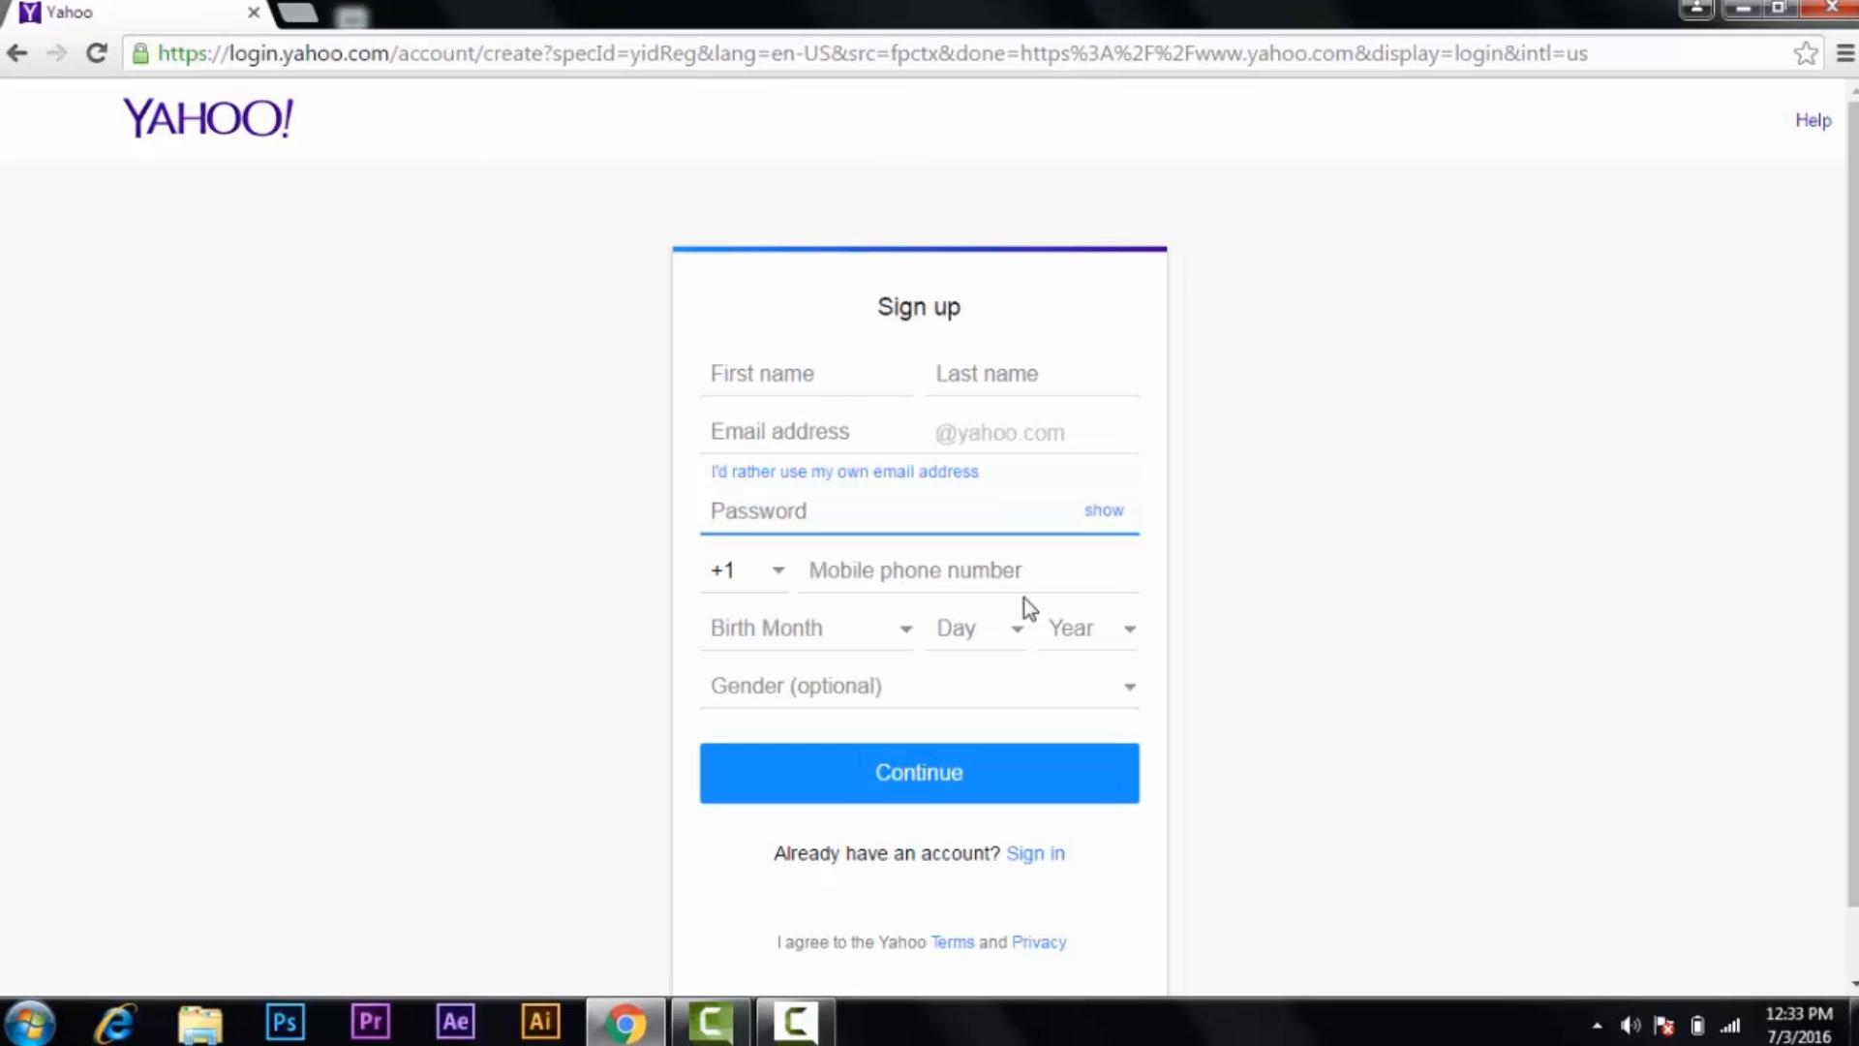
left_click(812, 376)
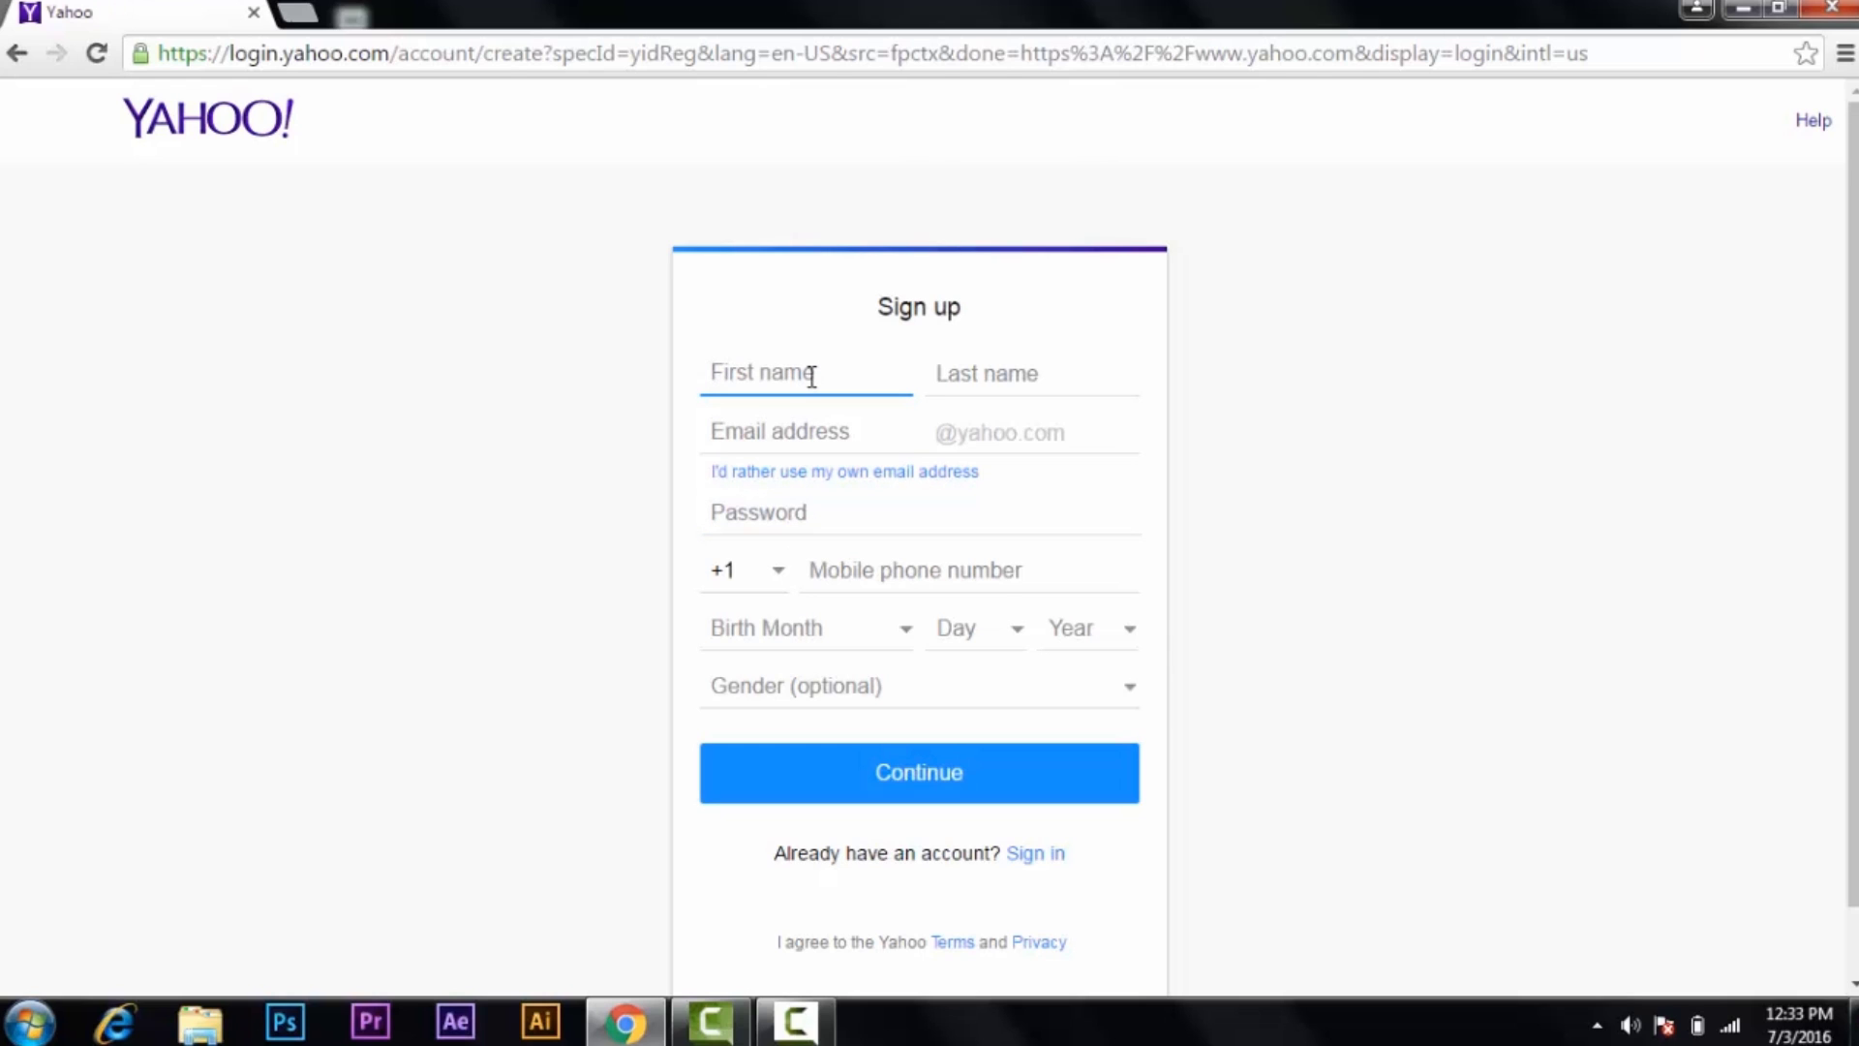
type("Login")
key("Tab")
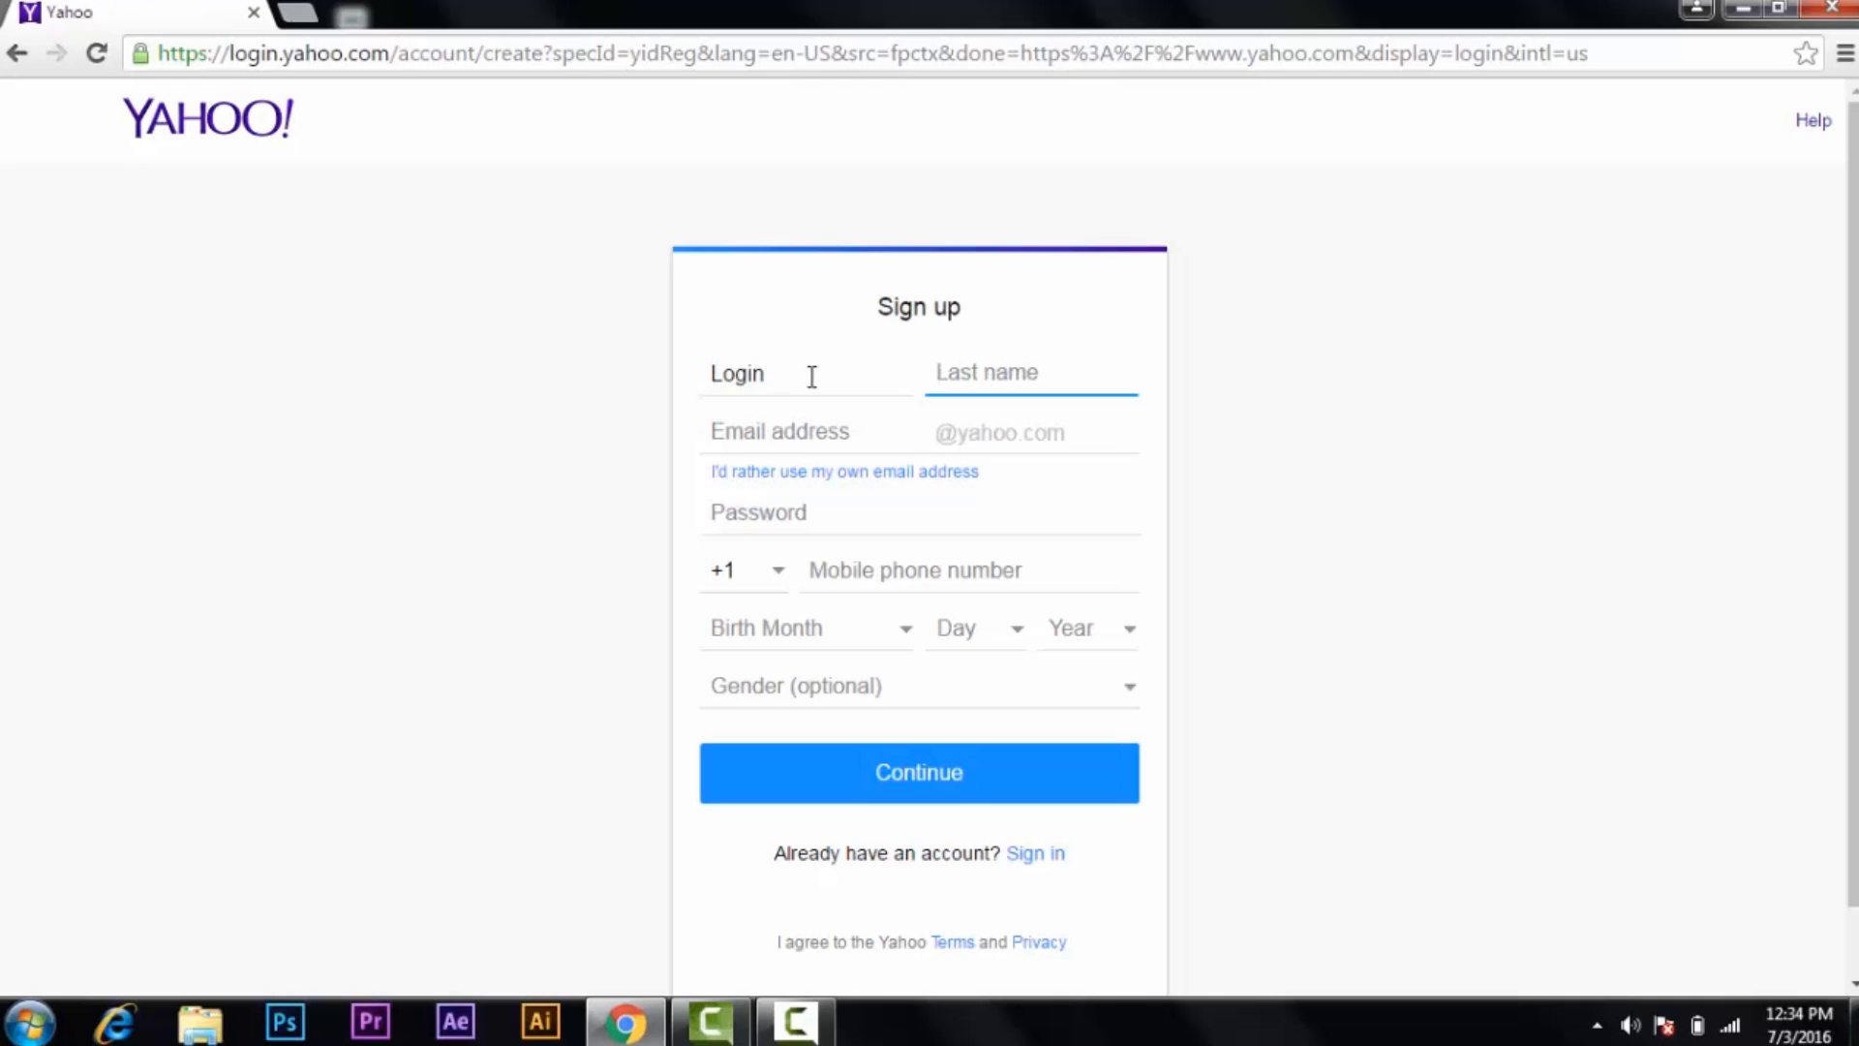
type("Experts")
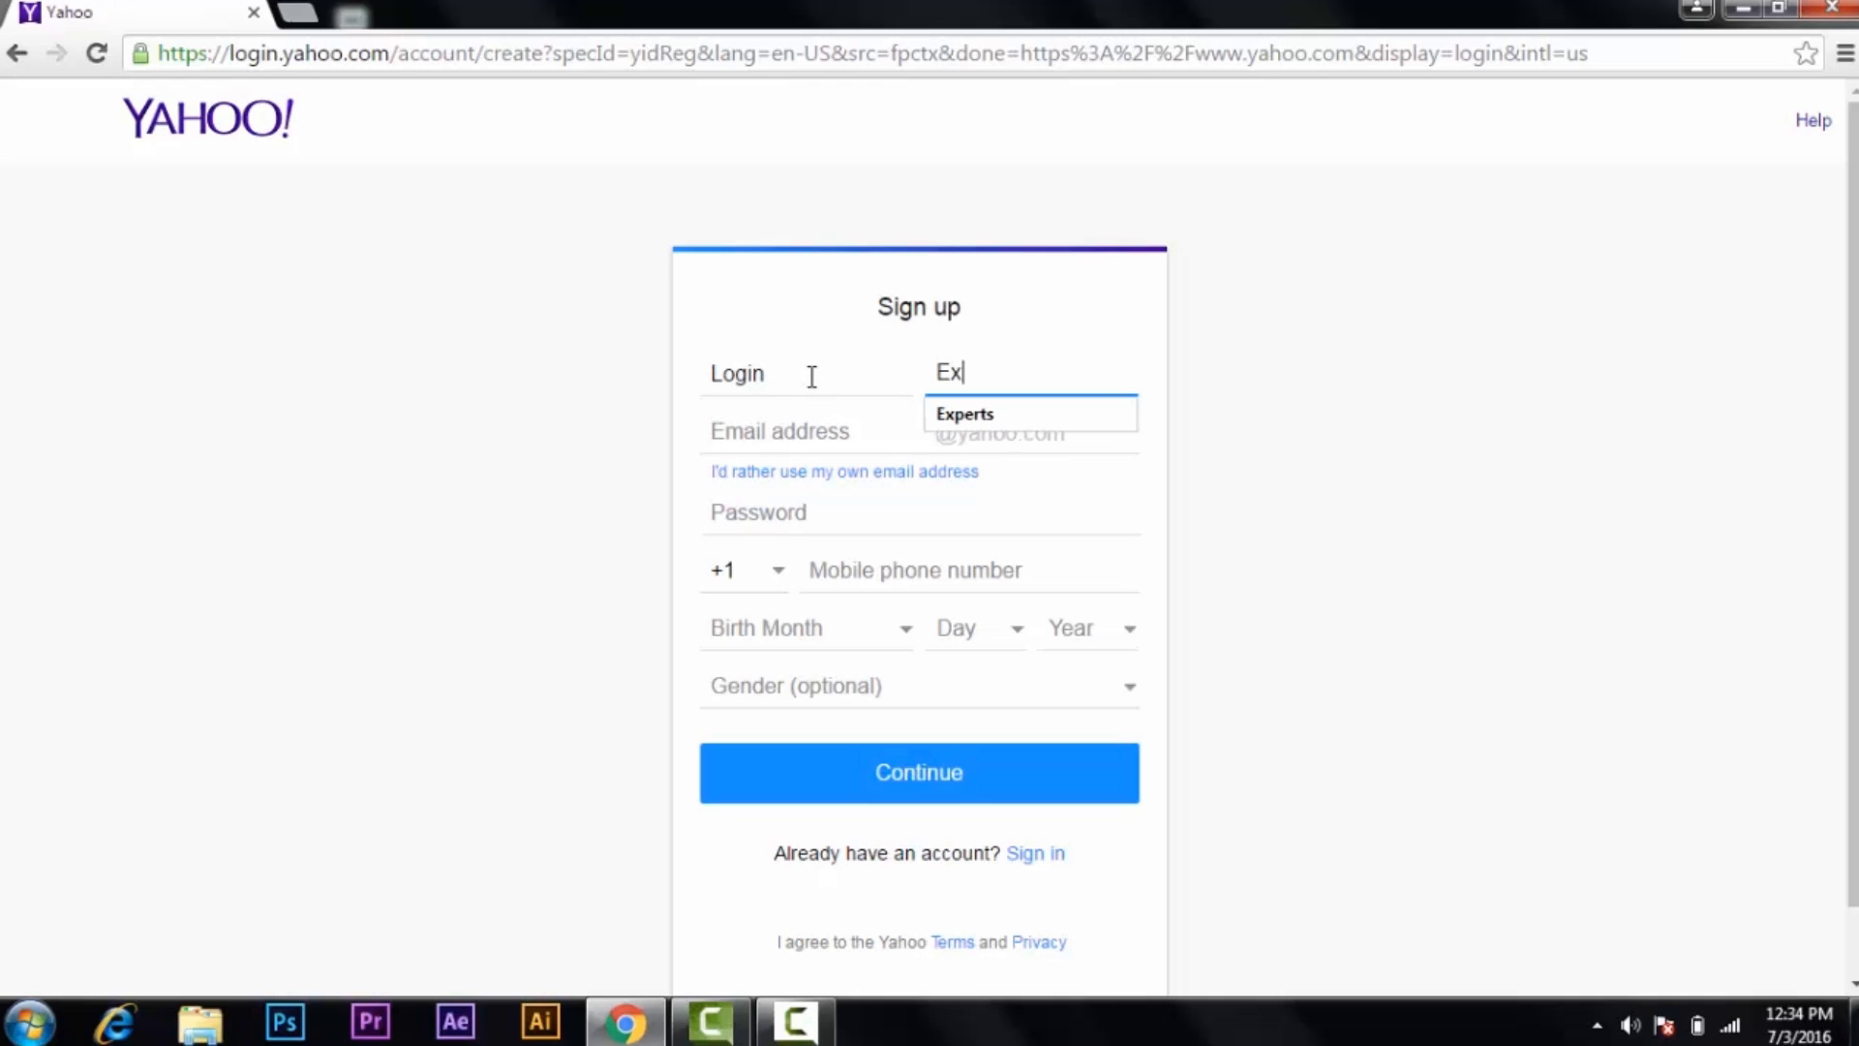
Step: Accept the suggested Yahoo email address and enter the account password
left_click(777, 443)
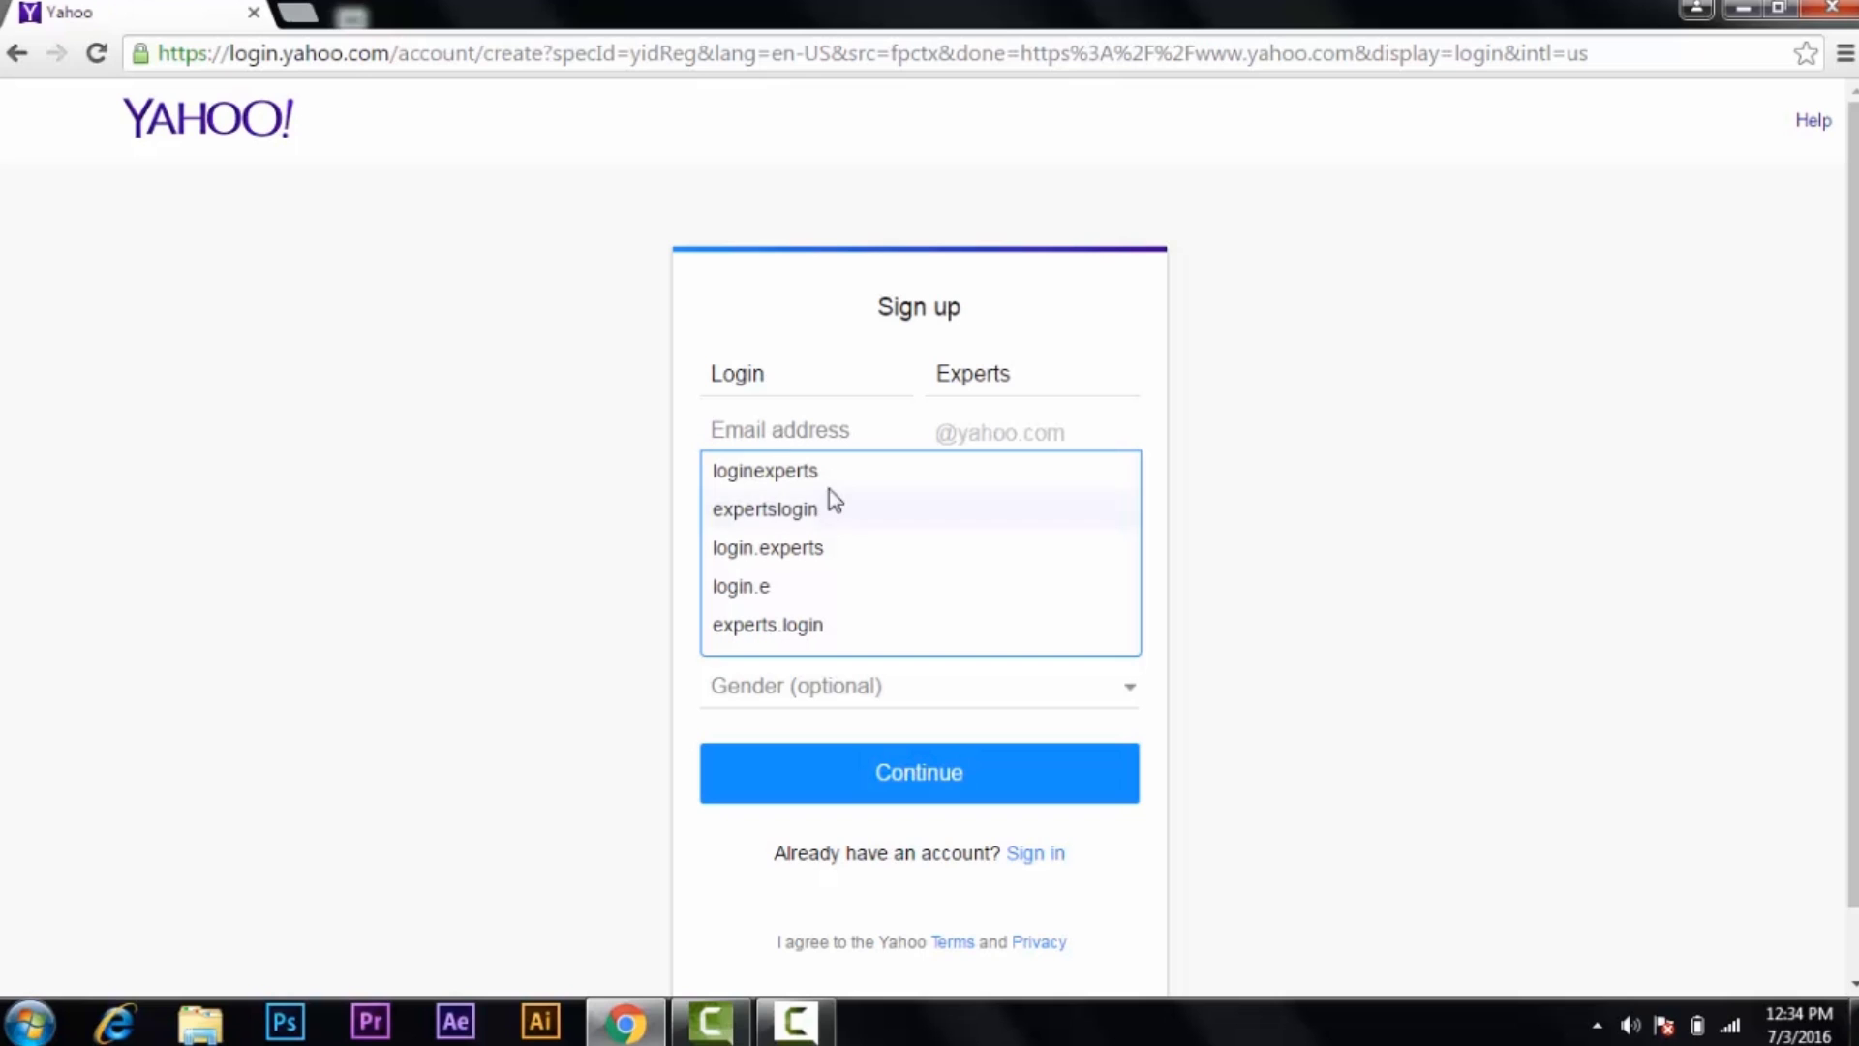
left_click(778, 547)
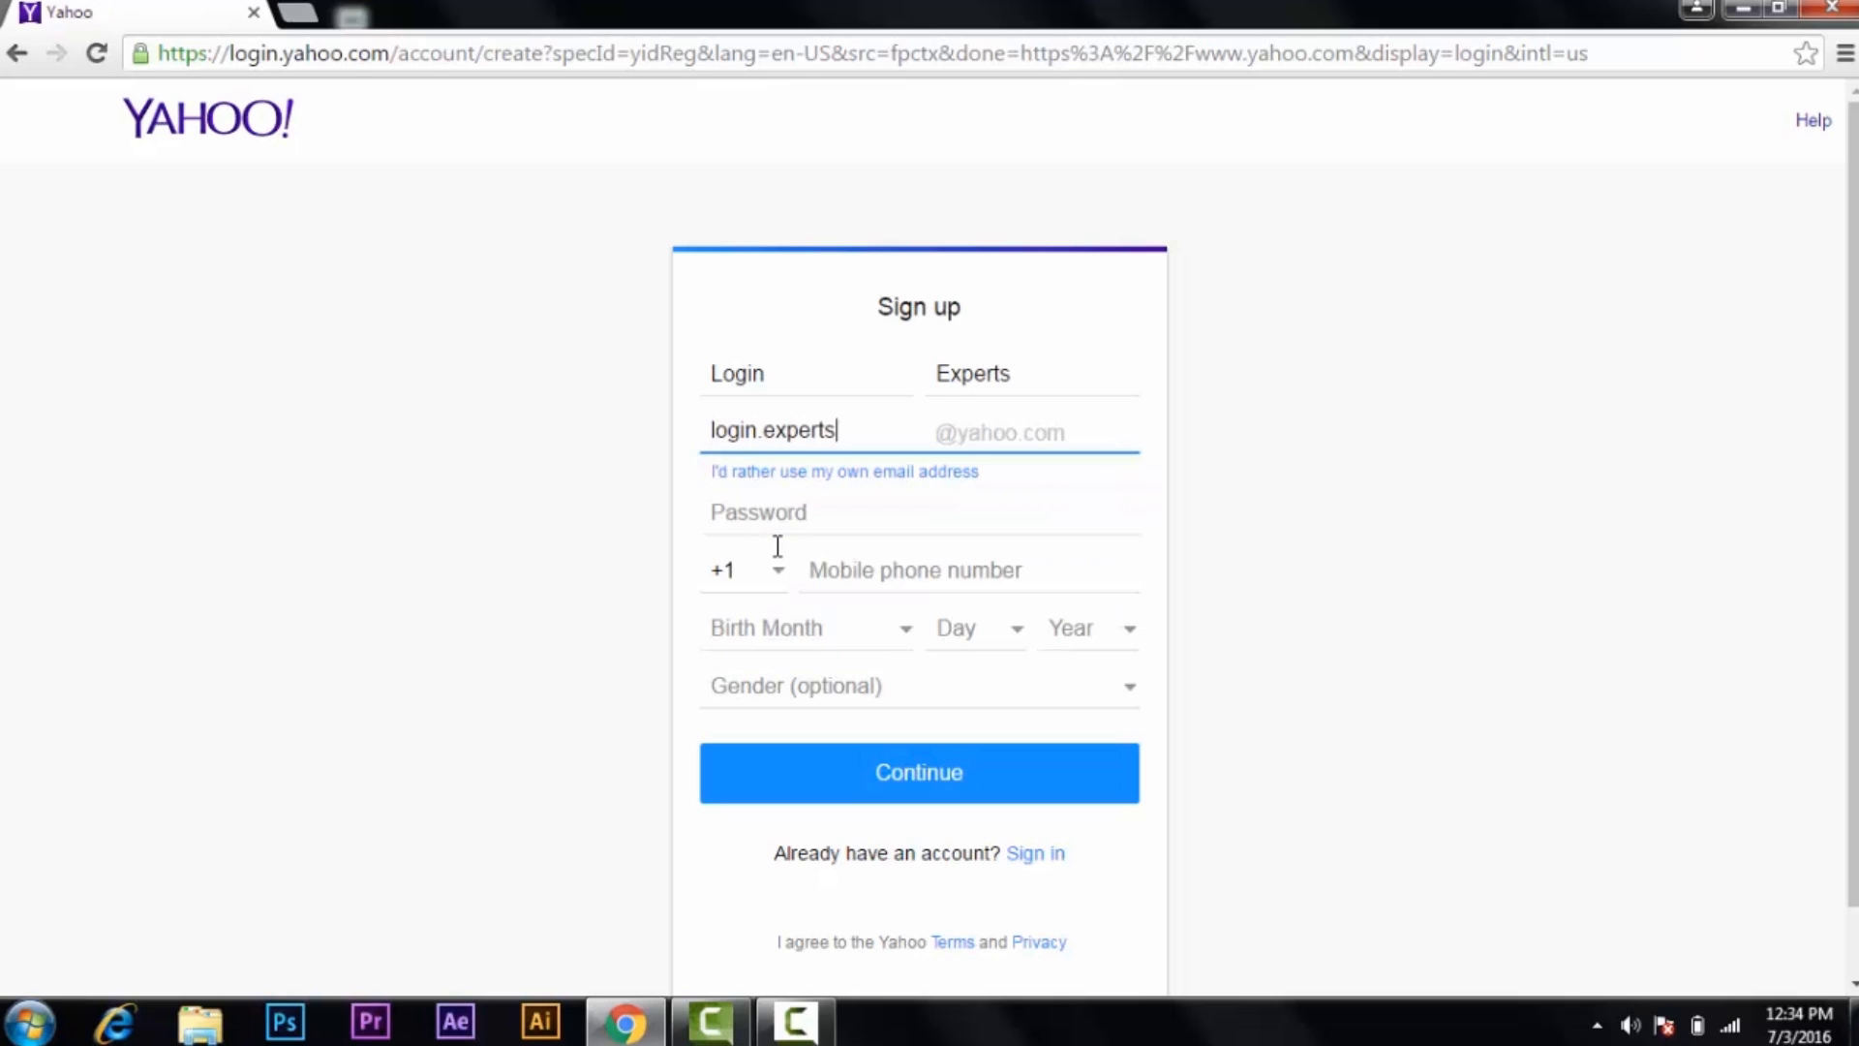
left_click(834, 528)
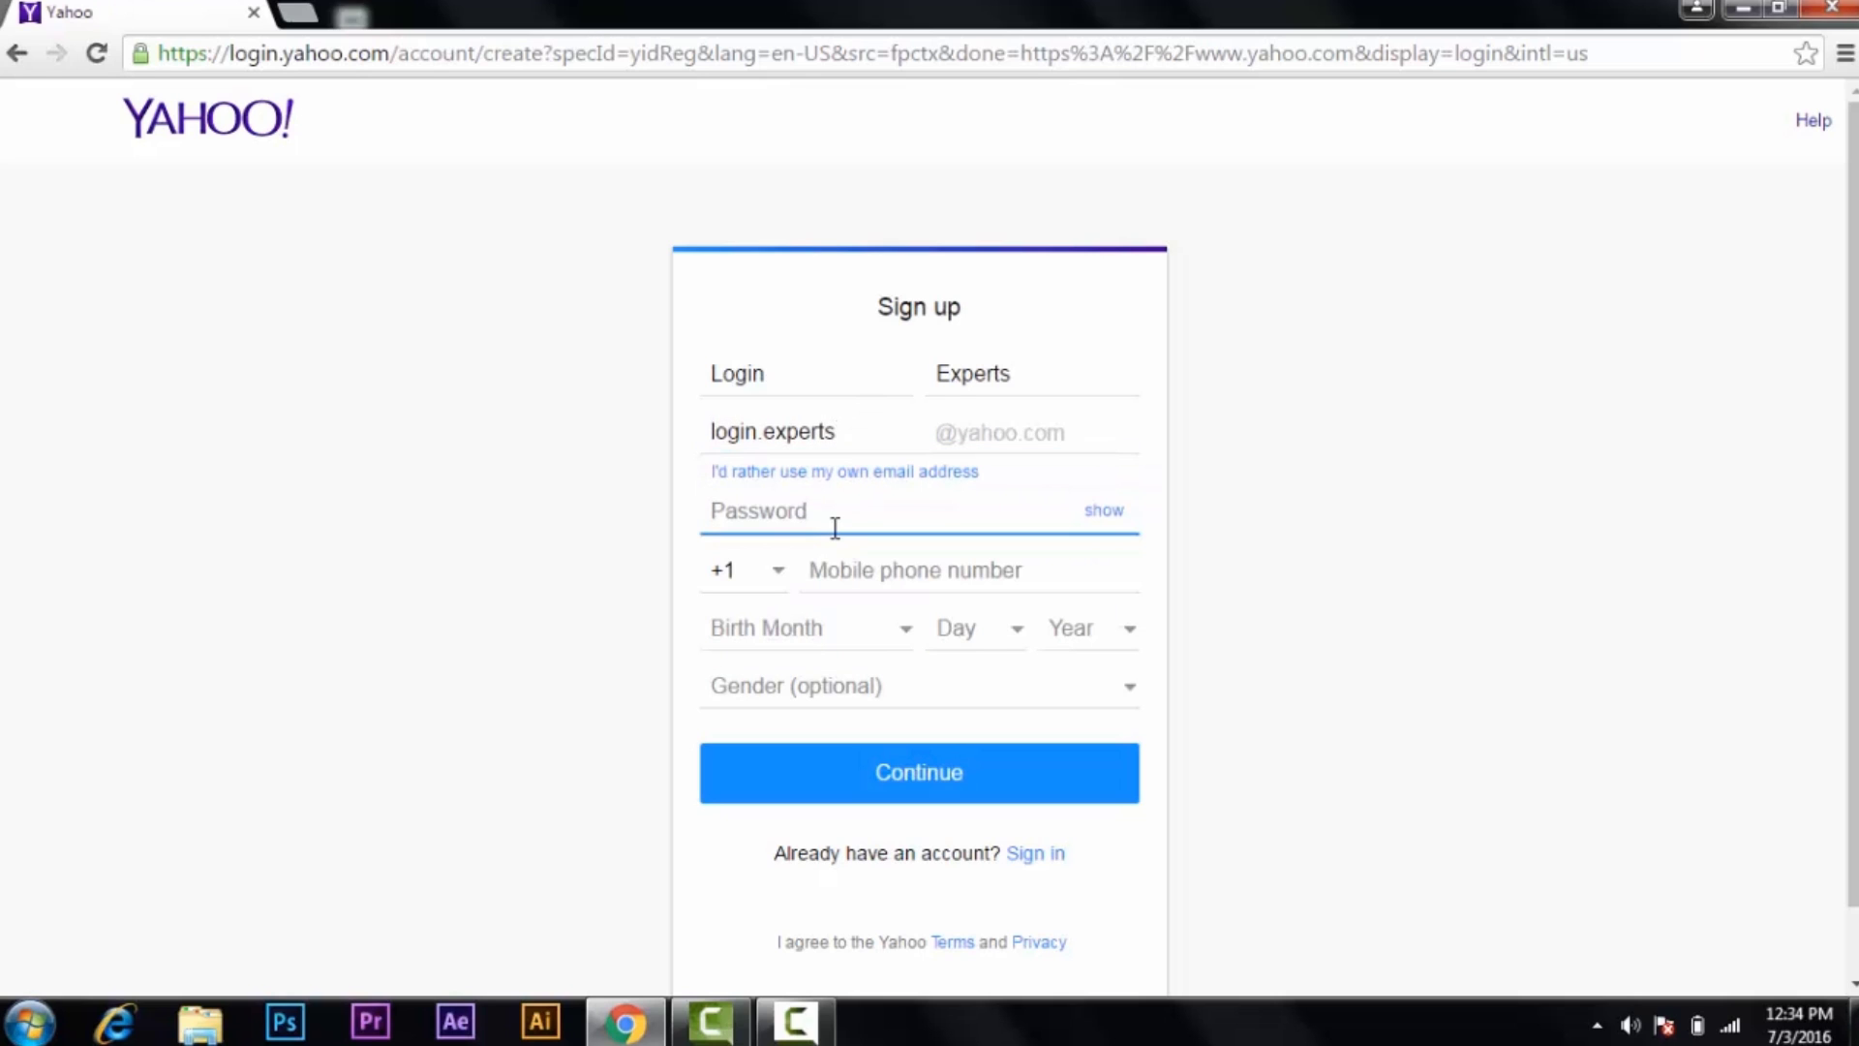
type("••••••••••")
Step: Set the phone country code to Nepal (+977) and autofill the mobile number
left_click(773, 577)
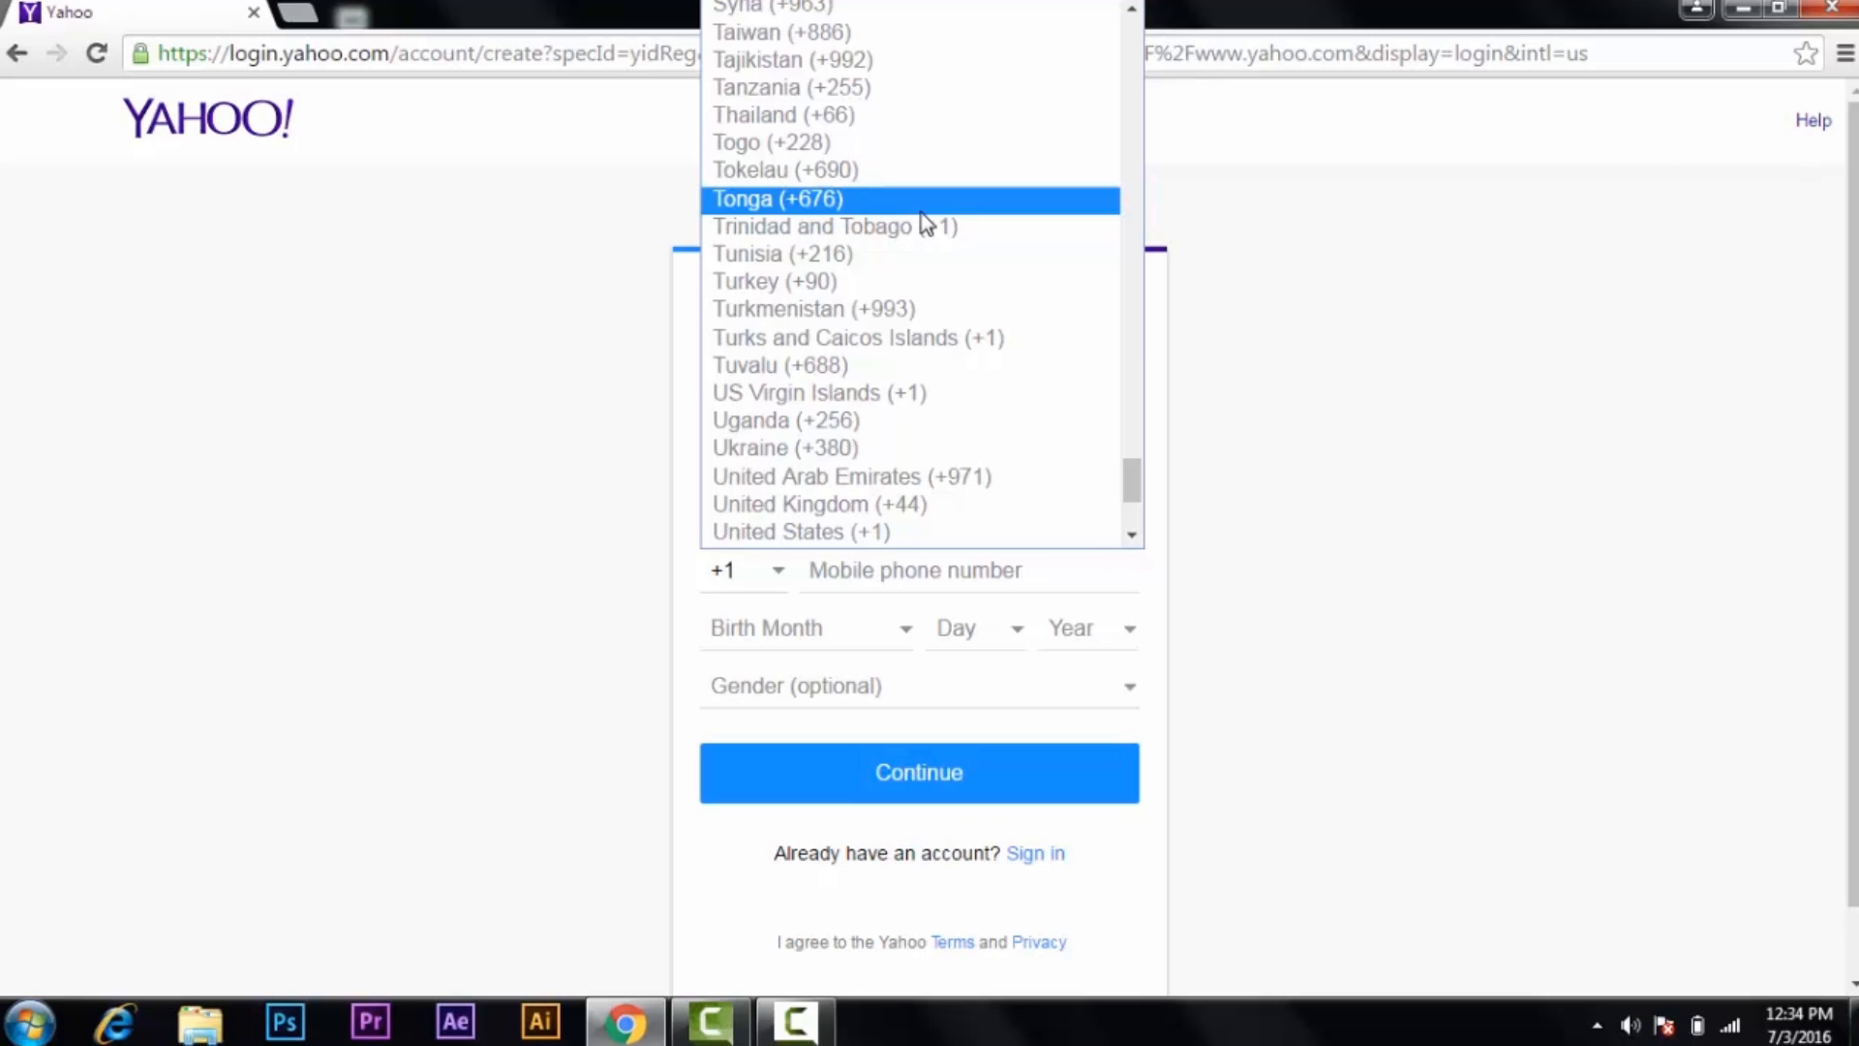
scroll(925, 225, "up", 15)
left_click(904, 64)
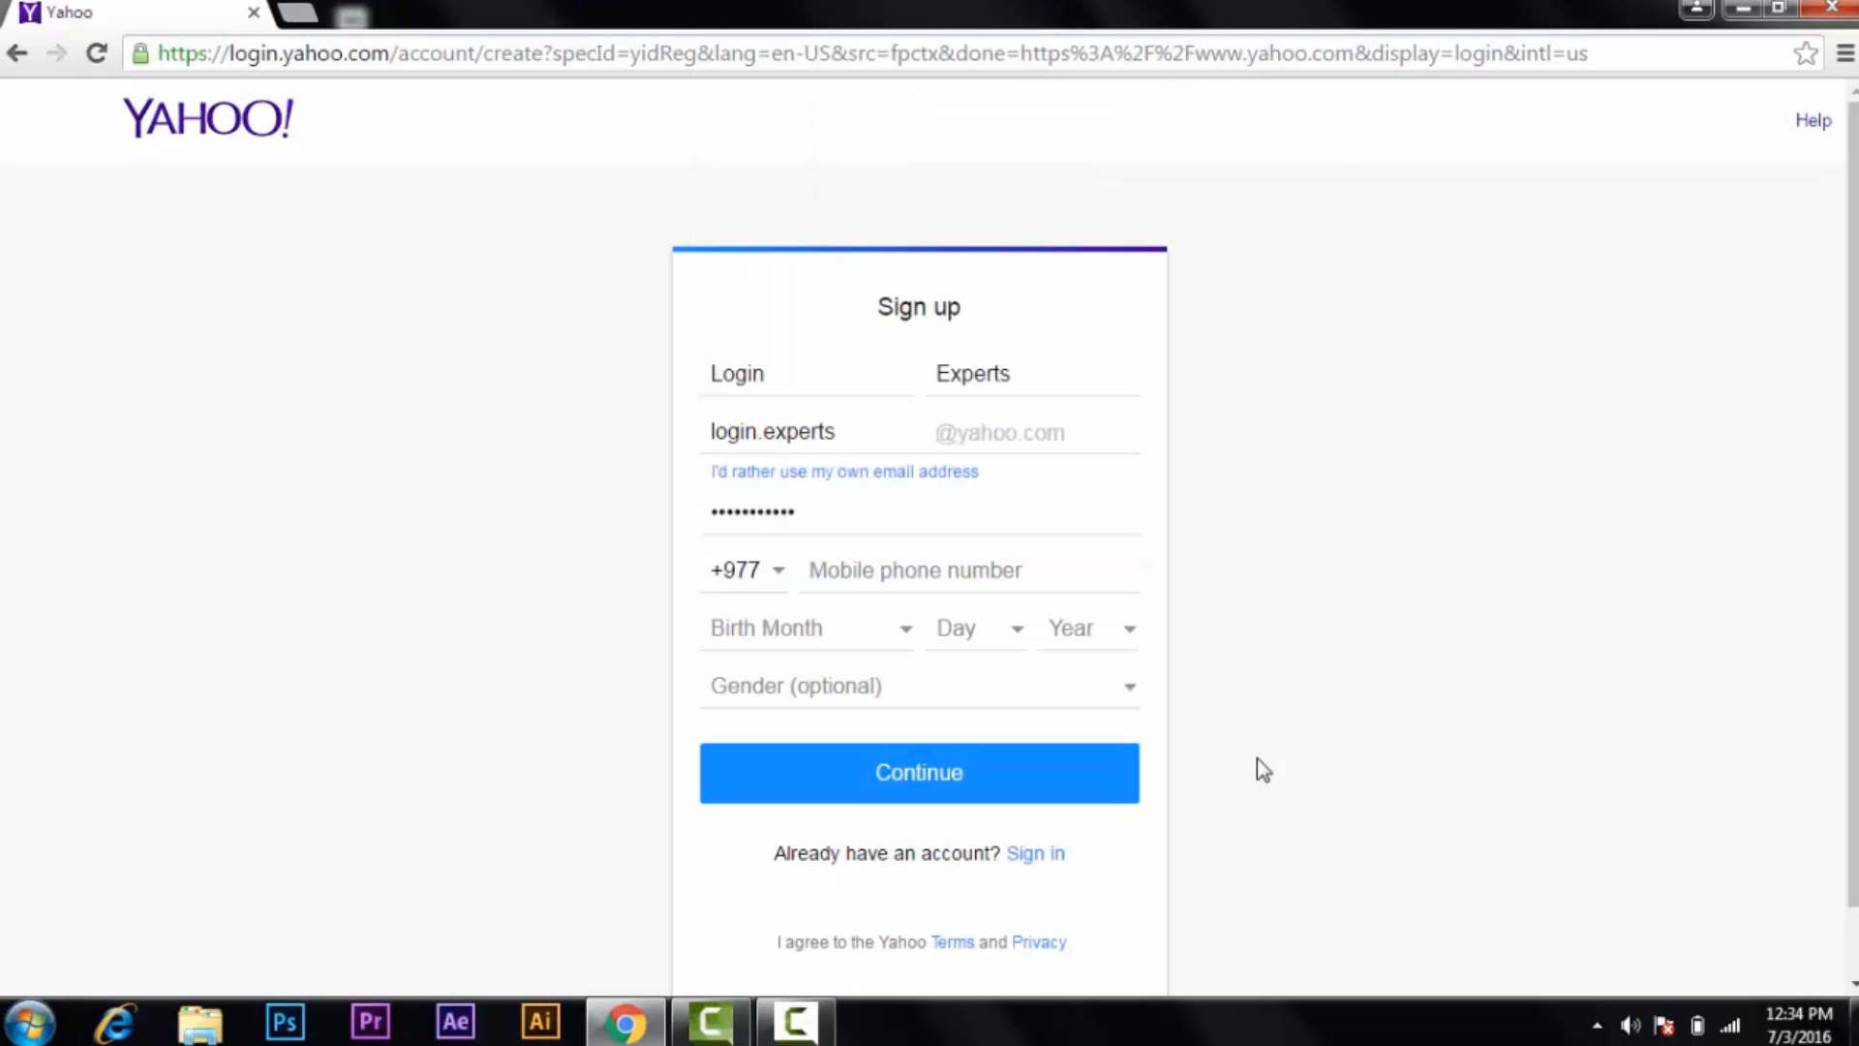
left_click(865, 571)
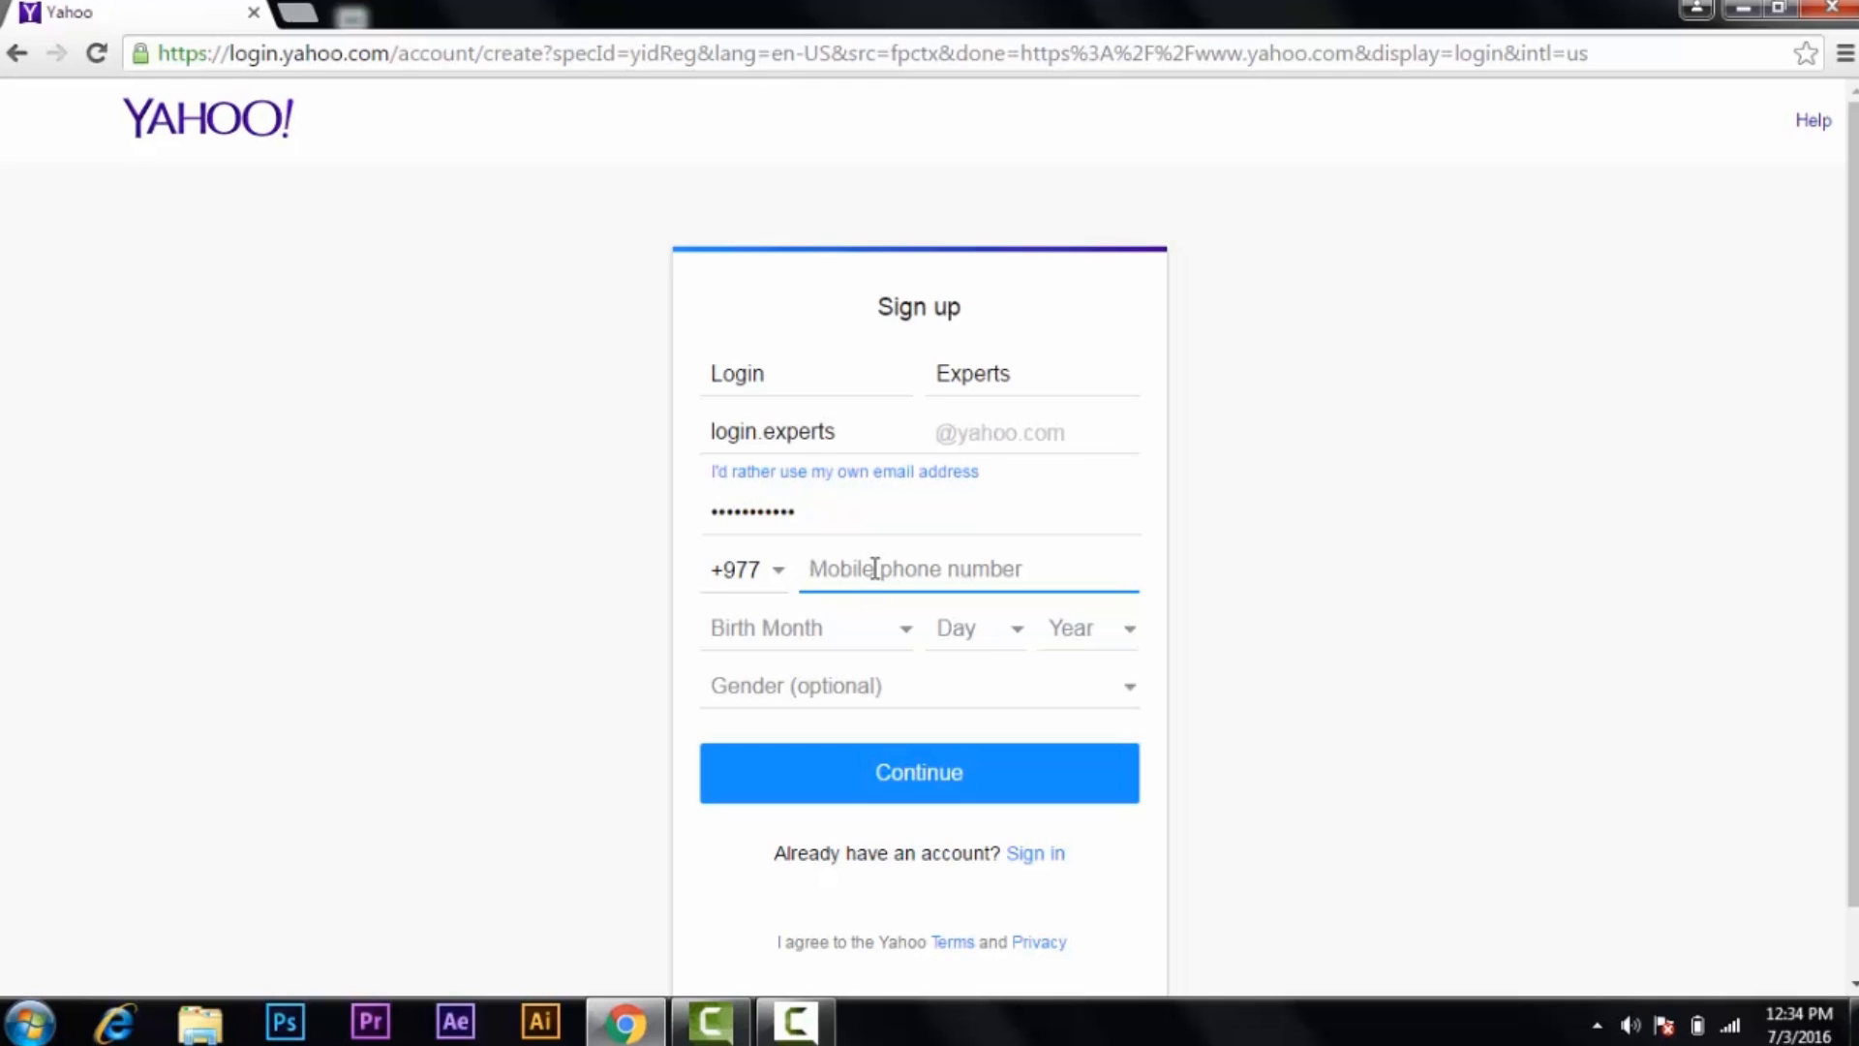
left_click(875, 568)
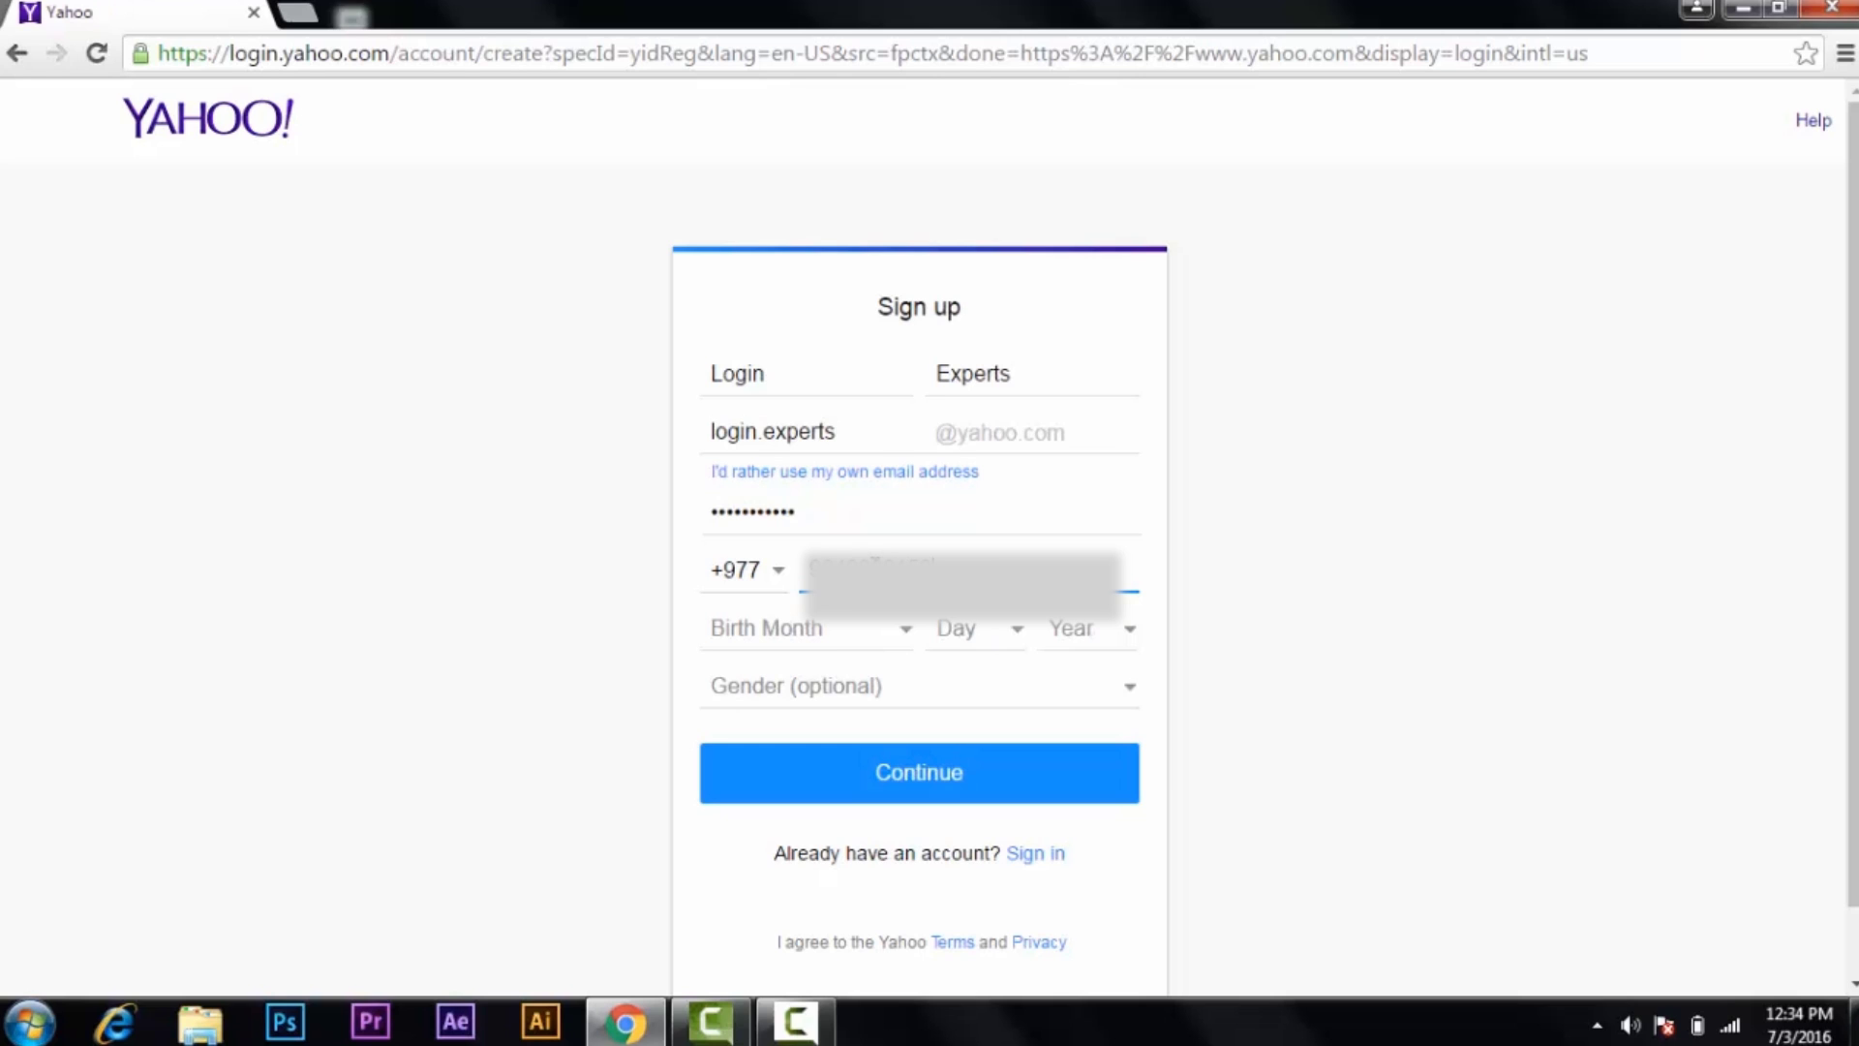
left_click(861, 628)
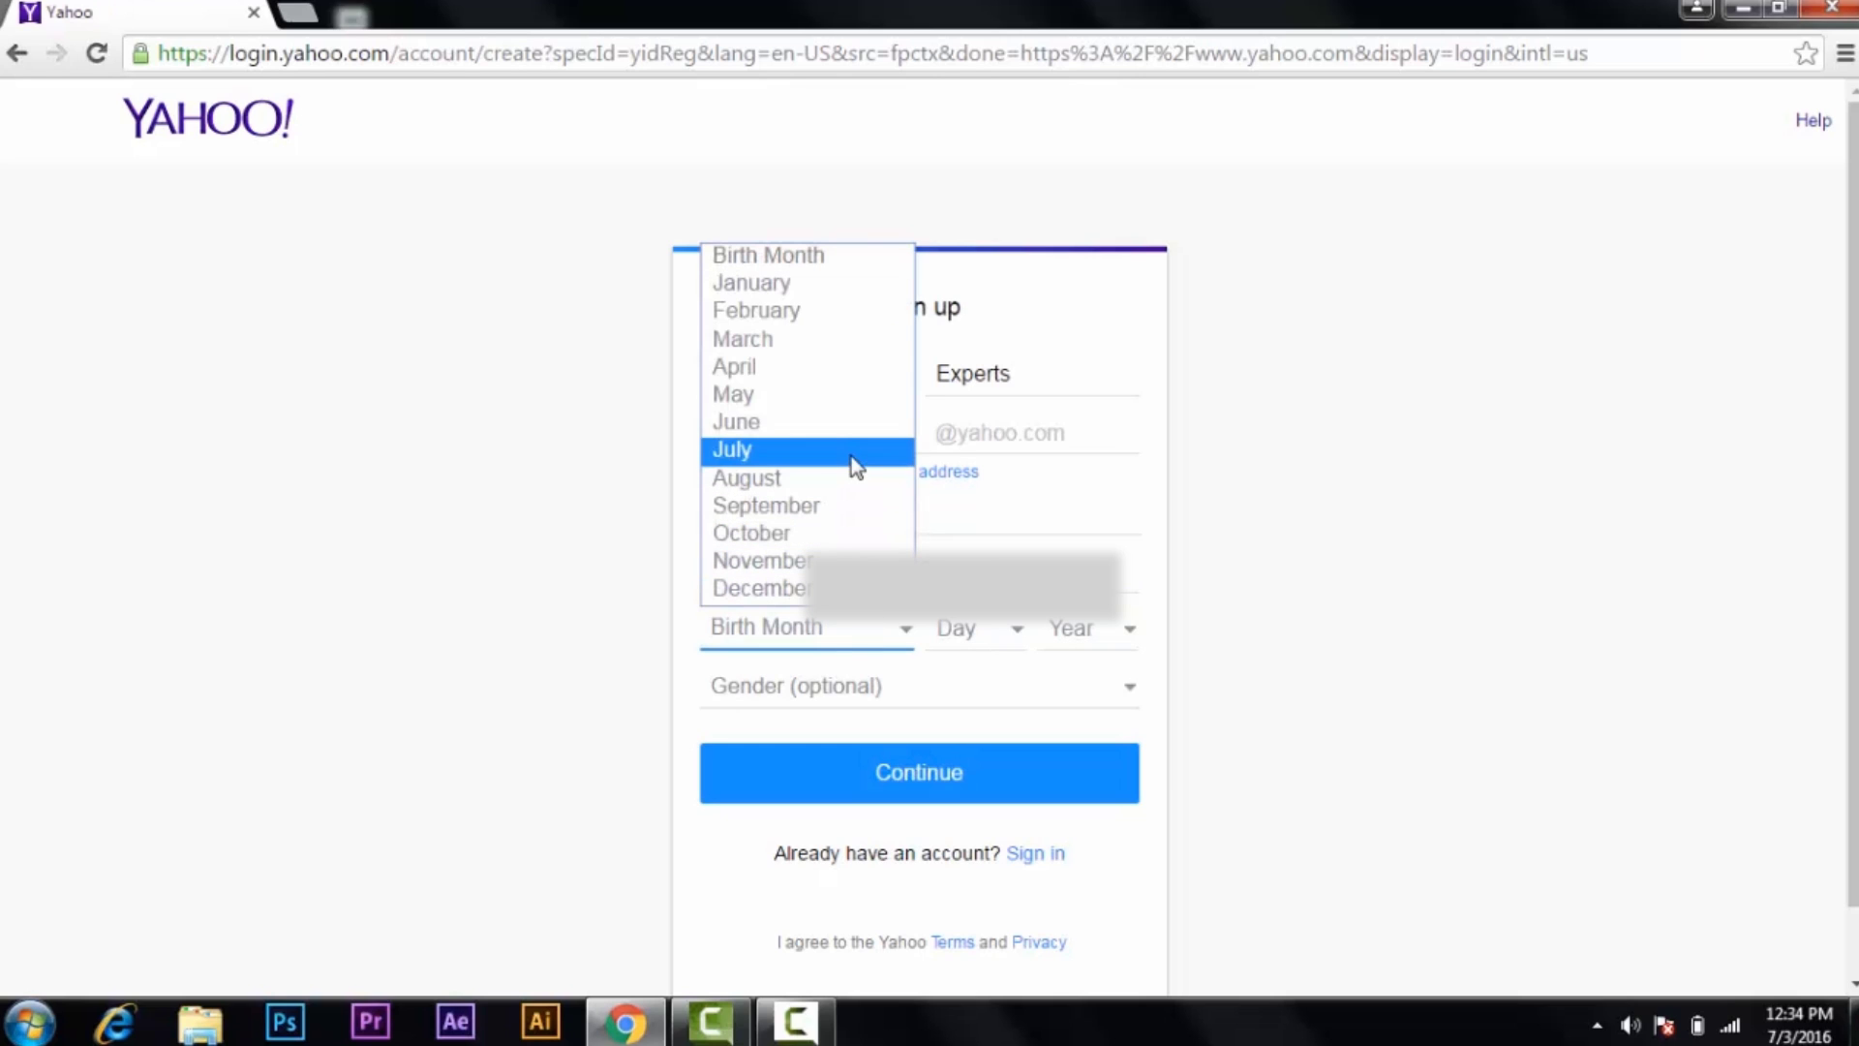
left_click(816, 312)
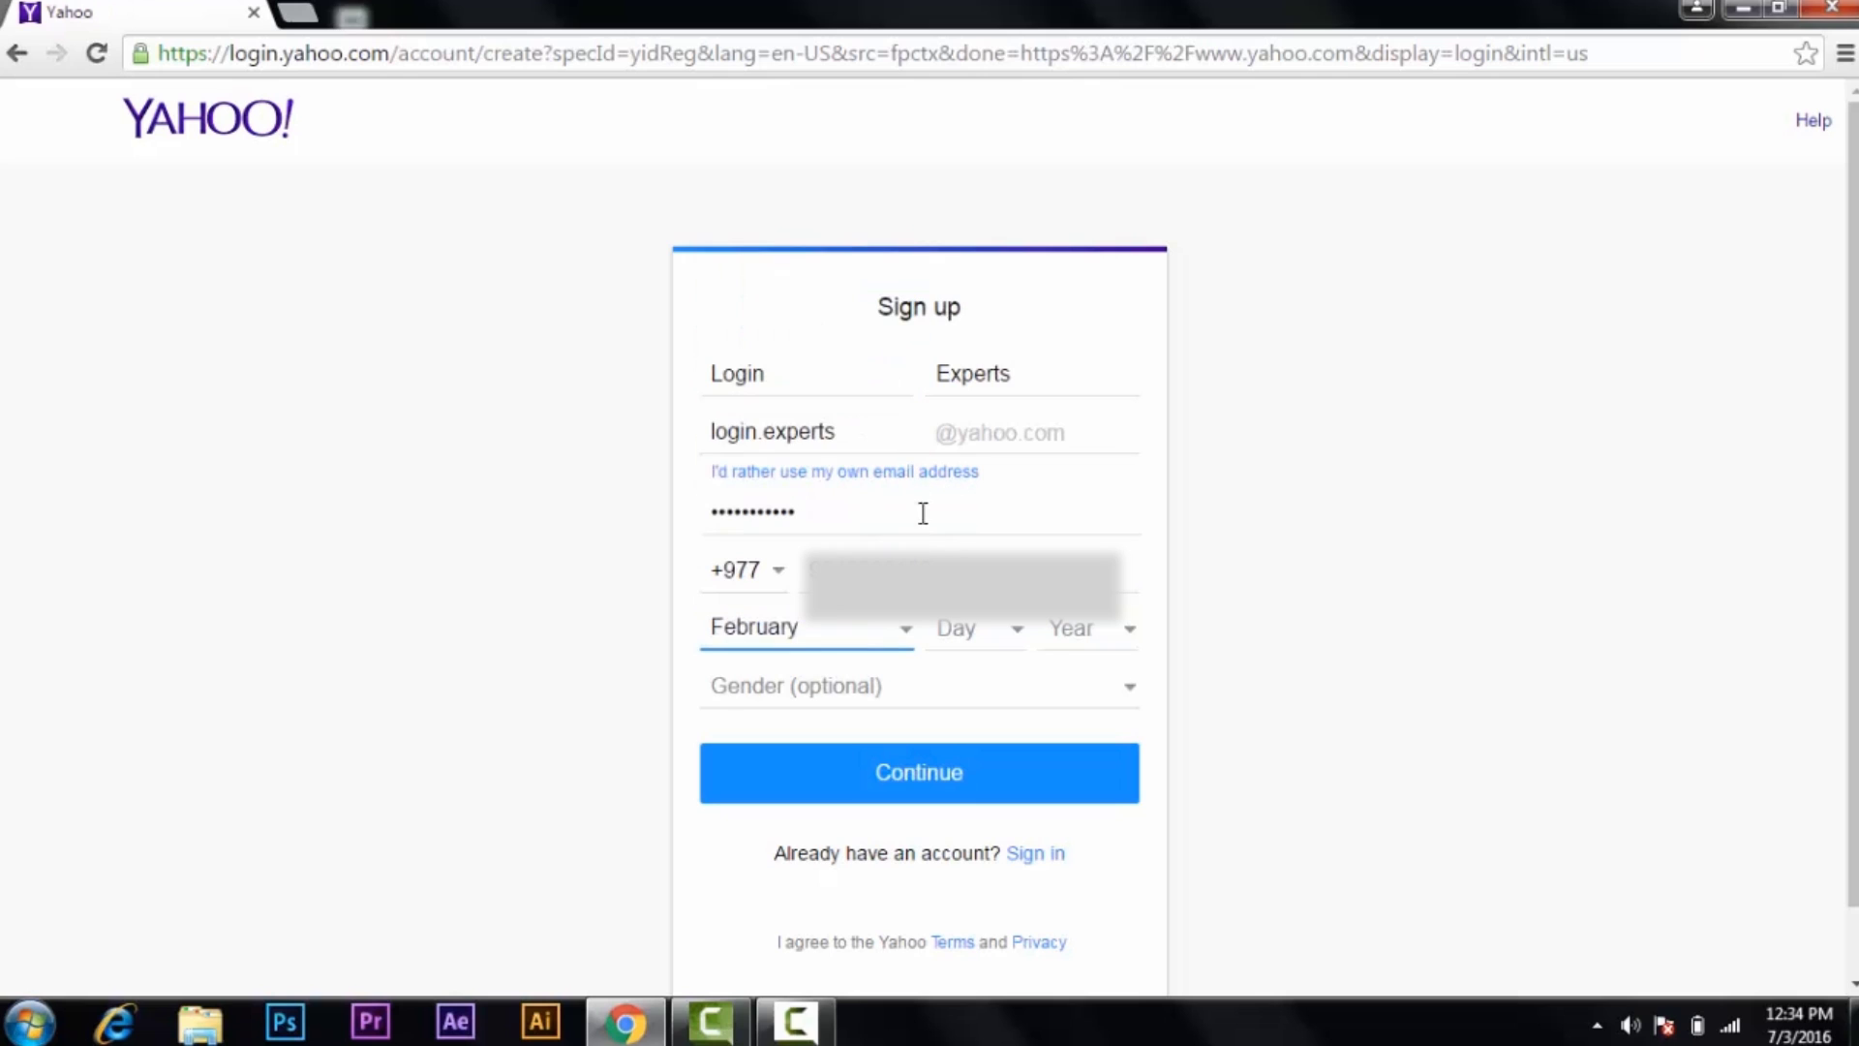
left_click(1014, 644)
left_click(984, 503)
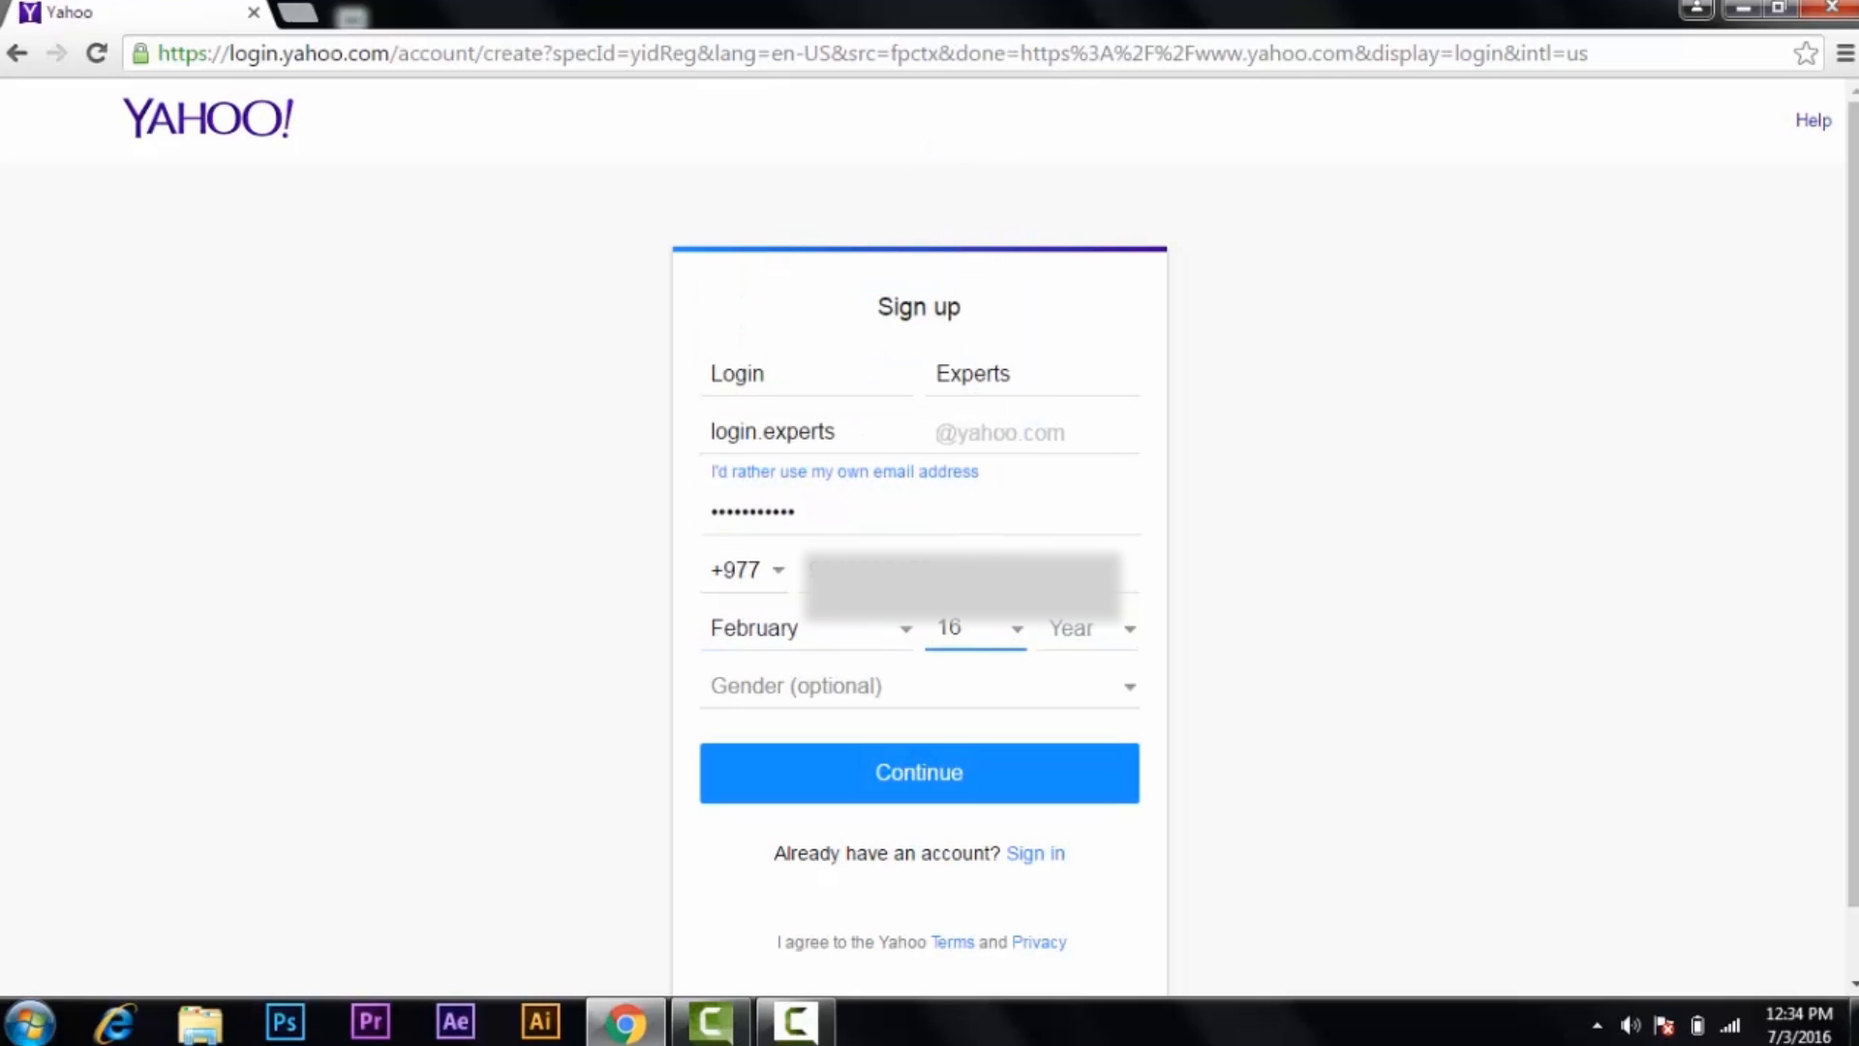
left_click(1113, 627)
scroll(1095, 455, "down", 10)
left_click(1091, 421)
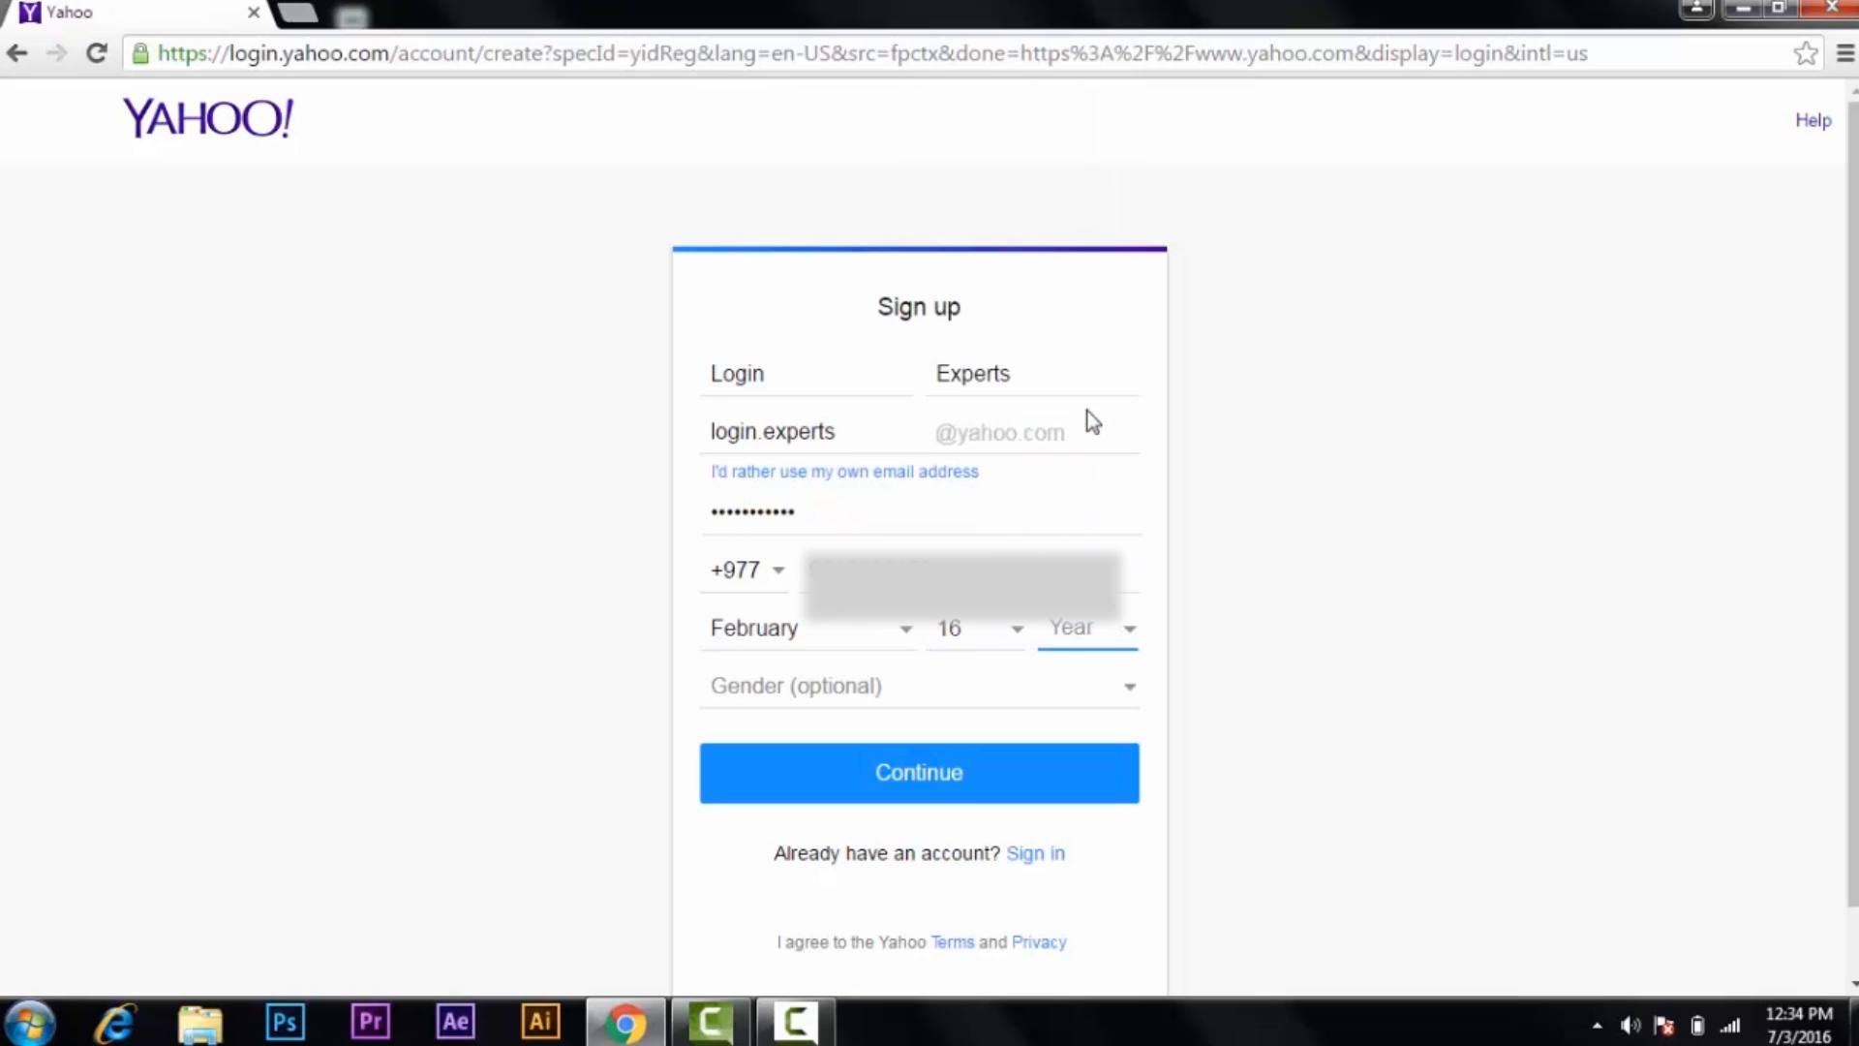
left_click(1125, 629)
scroll(1091, 527, "up", 13)
left_click(1083, 544)
Step: Choose Male as the gender and submit the sign-up form
left_click(844, 687)
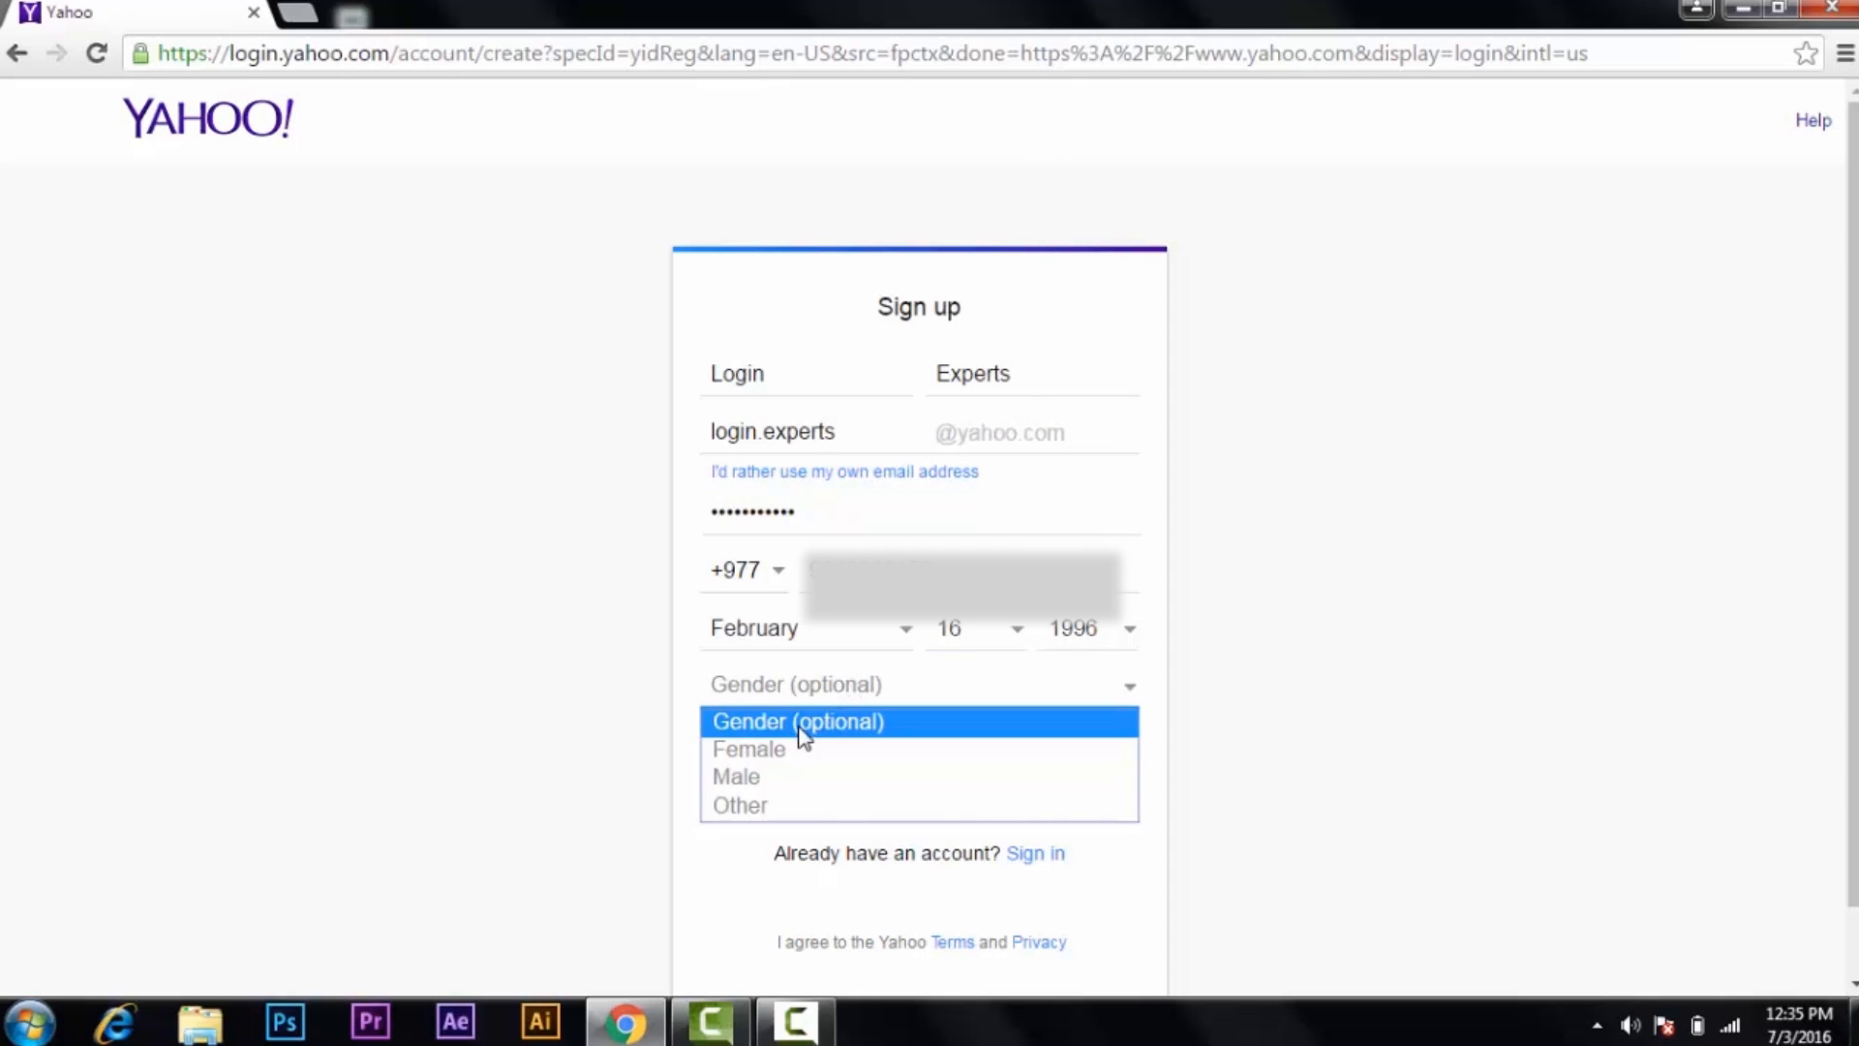
left_click(783, 781)
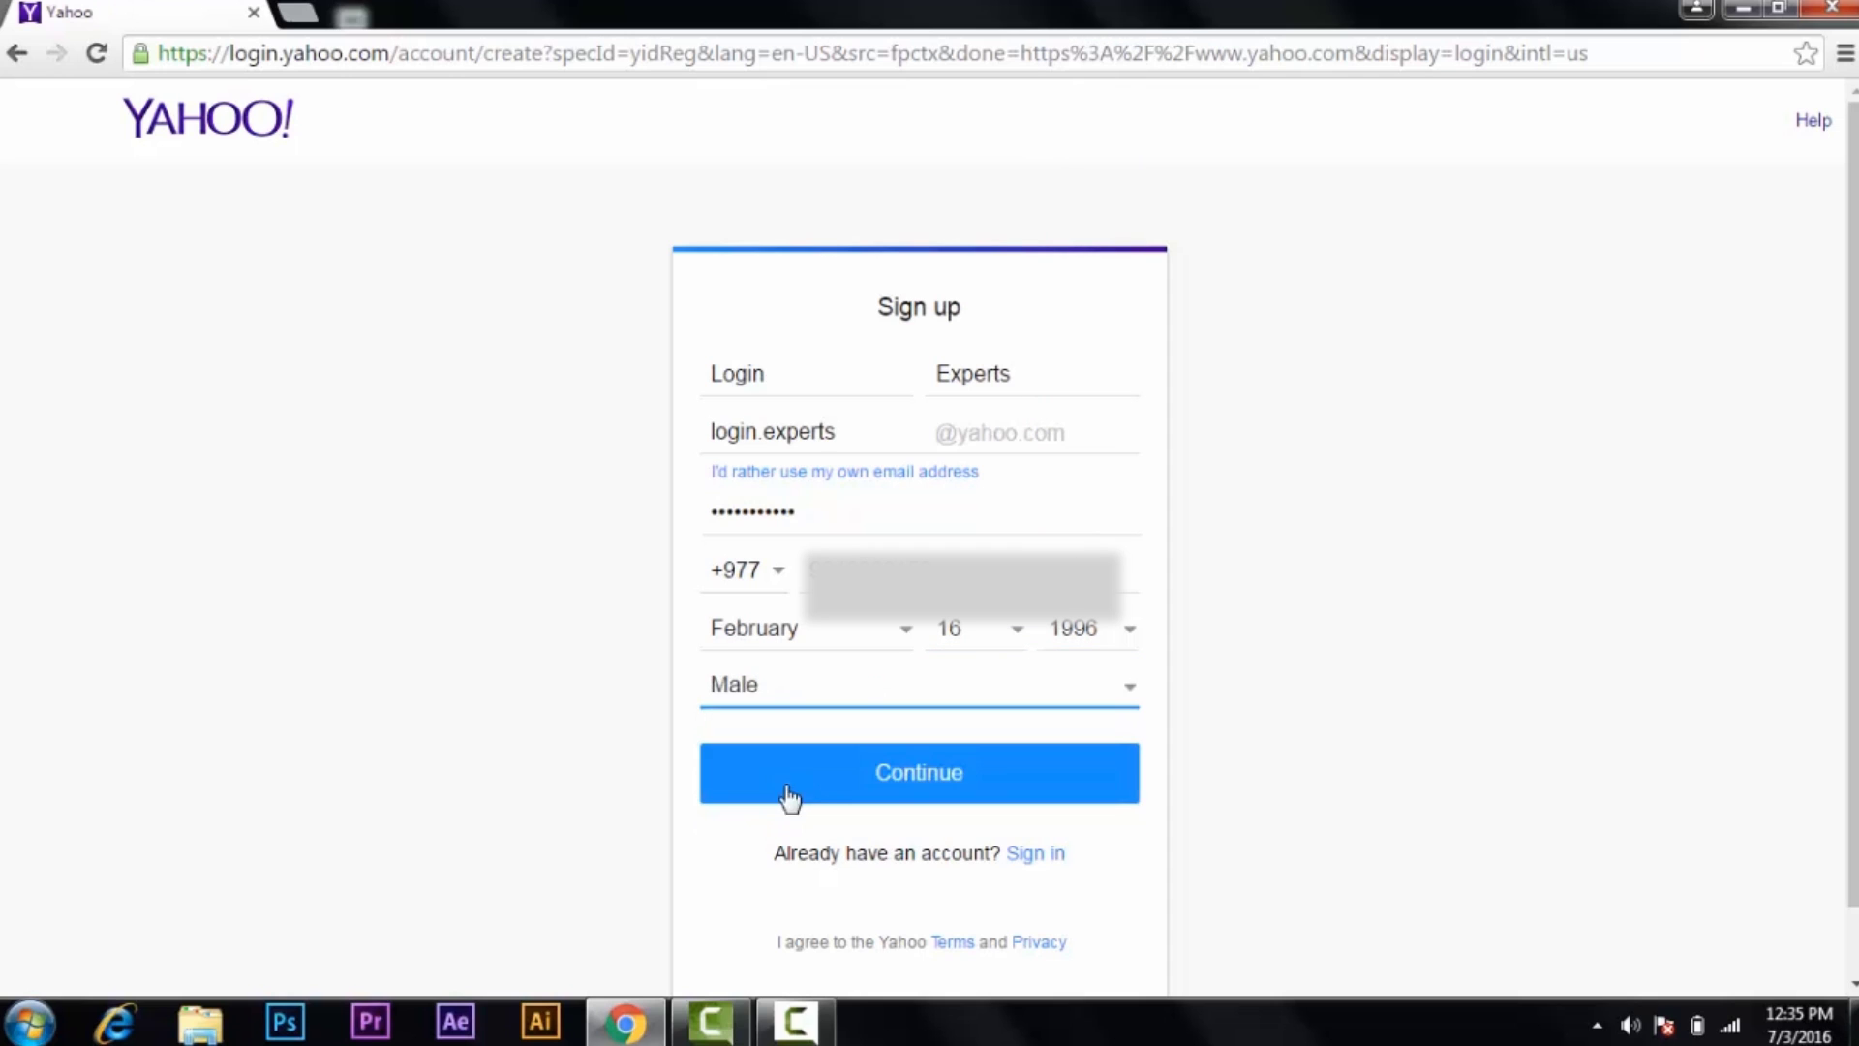
left_click(907, 775)
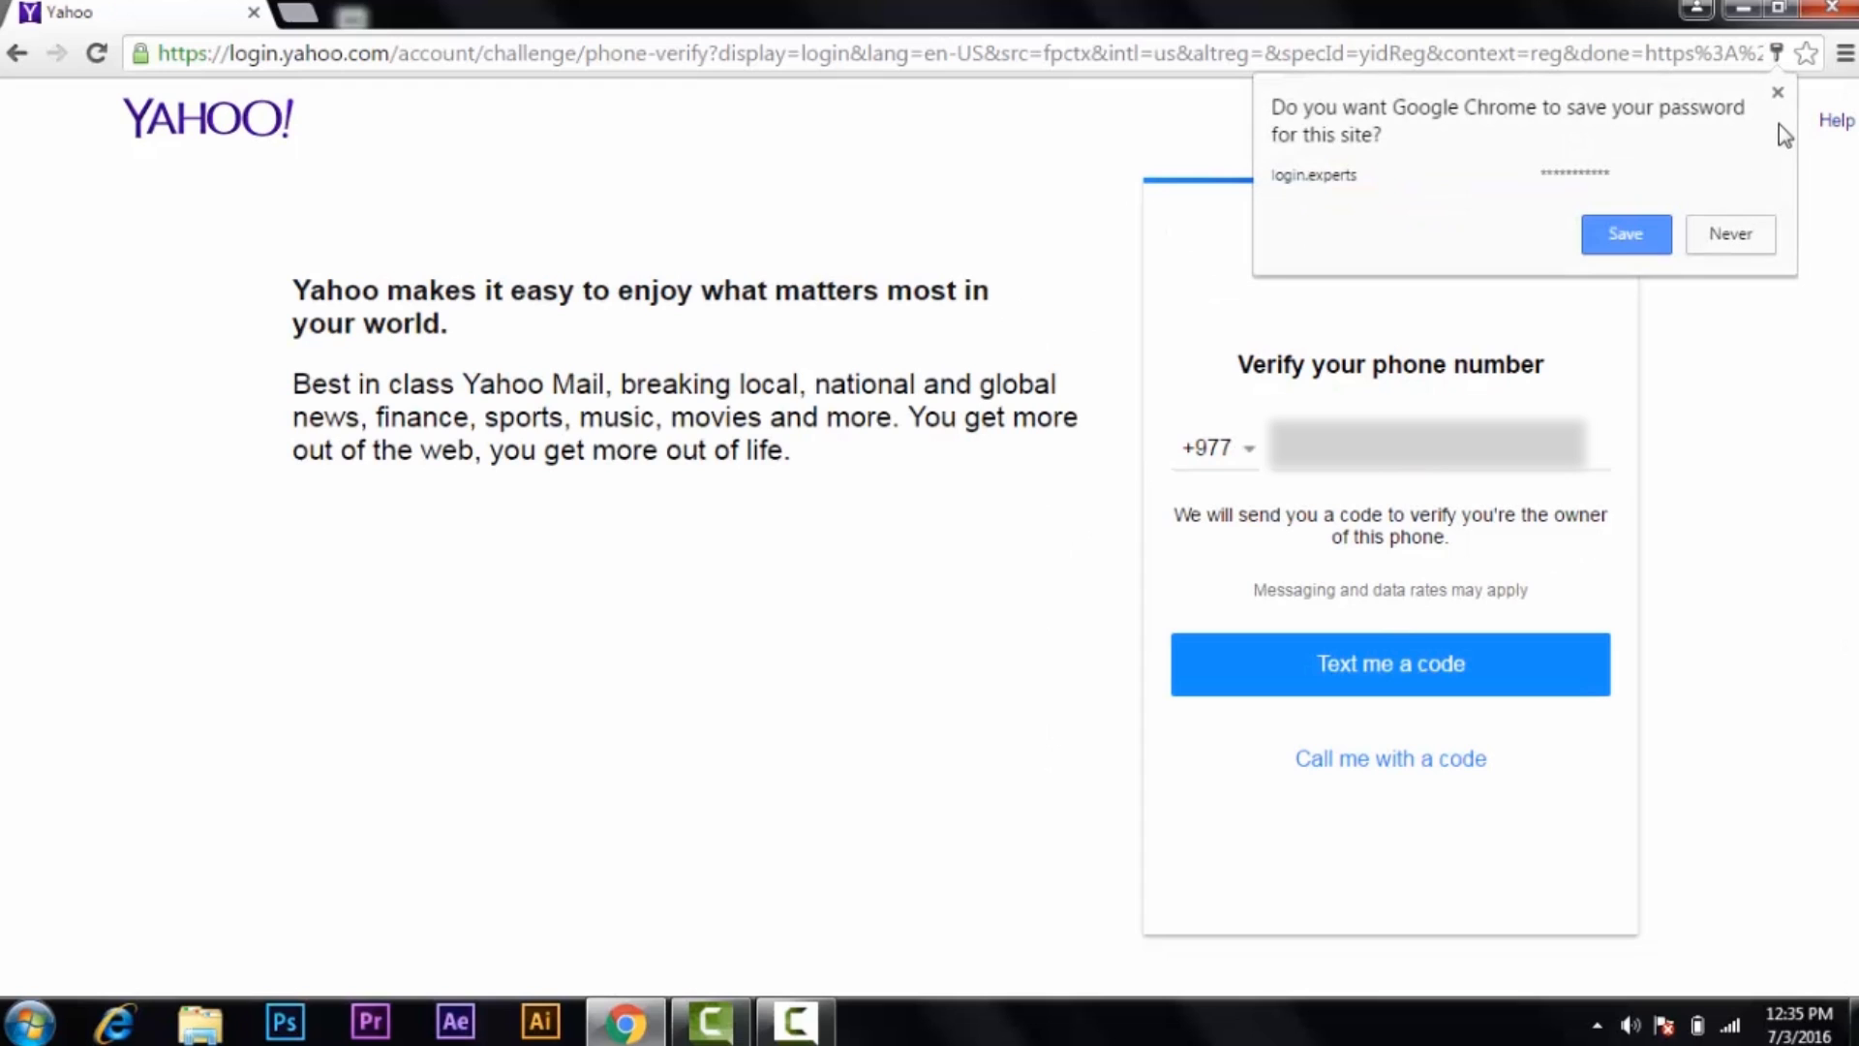
Step: Decline Chrome's password-saving offer and have the verification code sent by text
left_click(1778, 93)
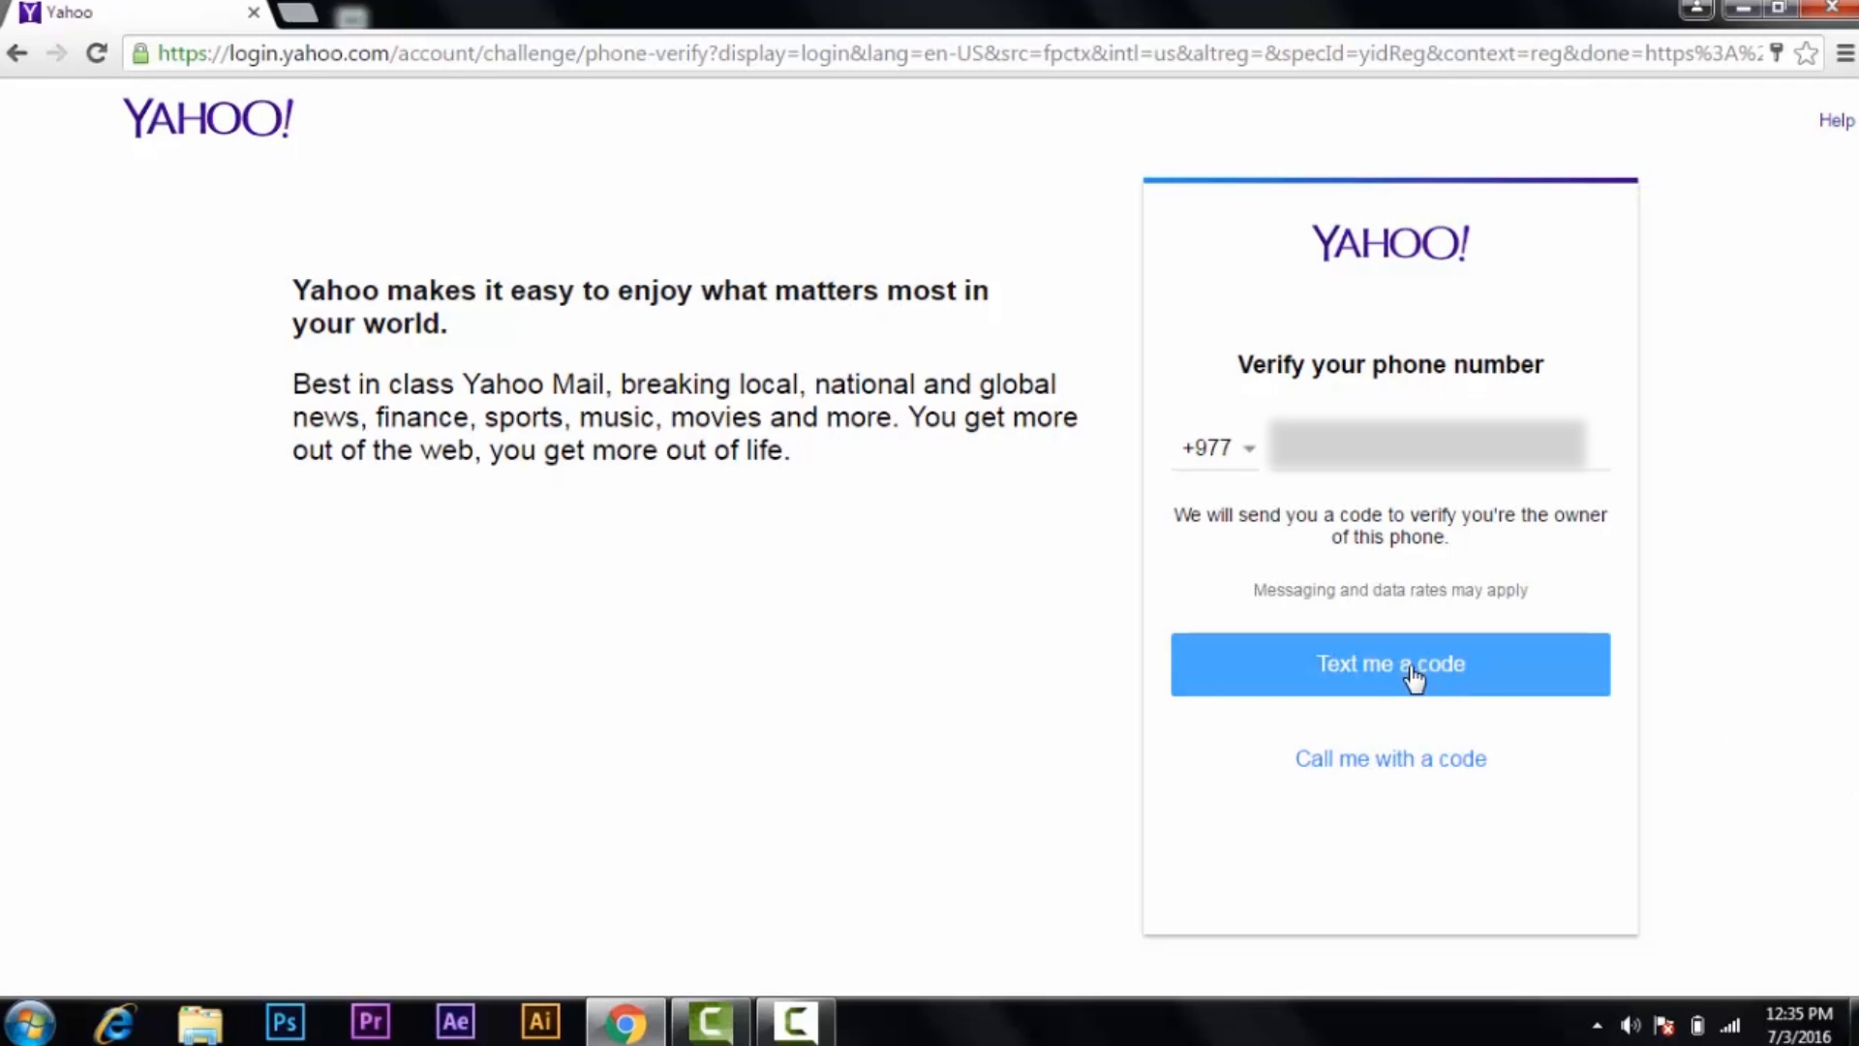
left_click(1379, 670)
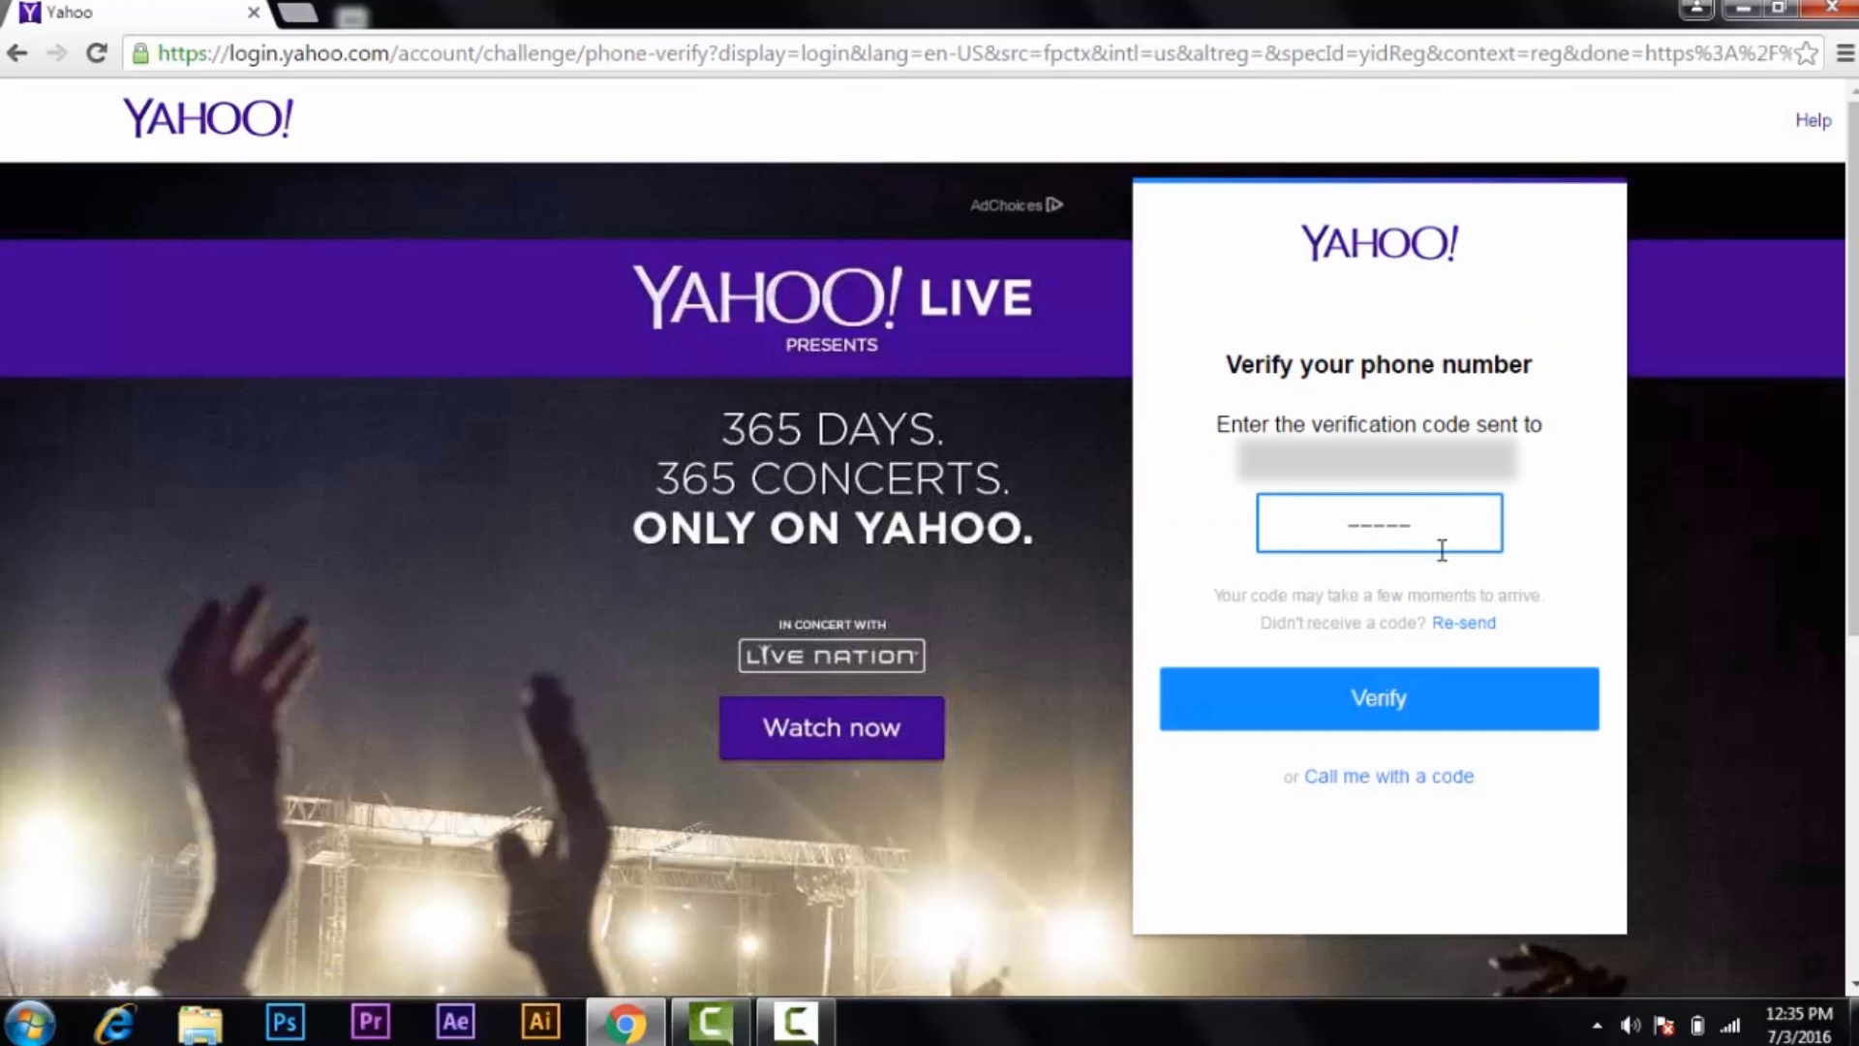
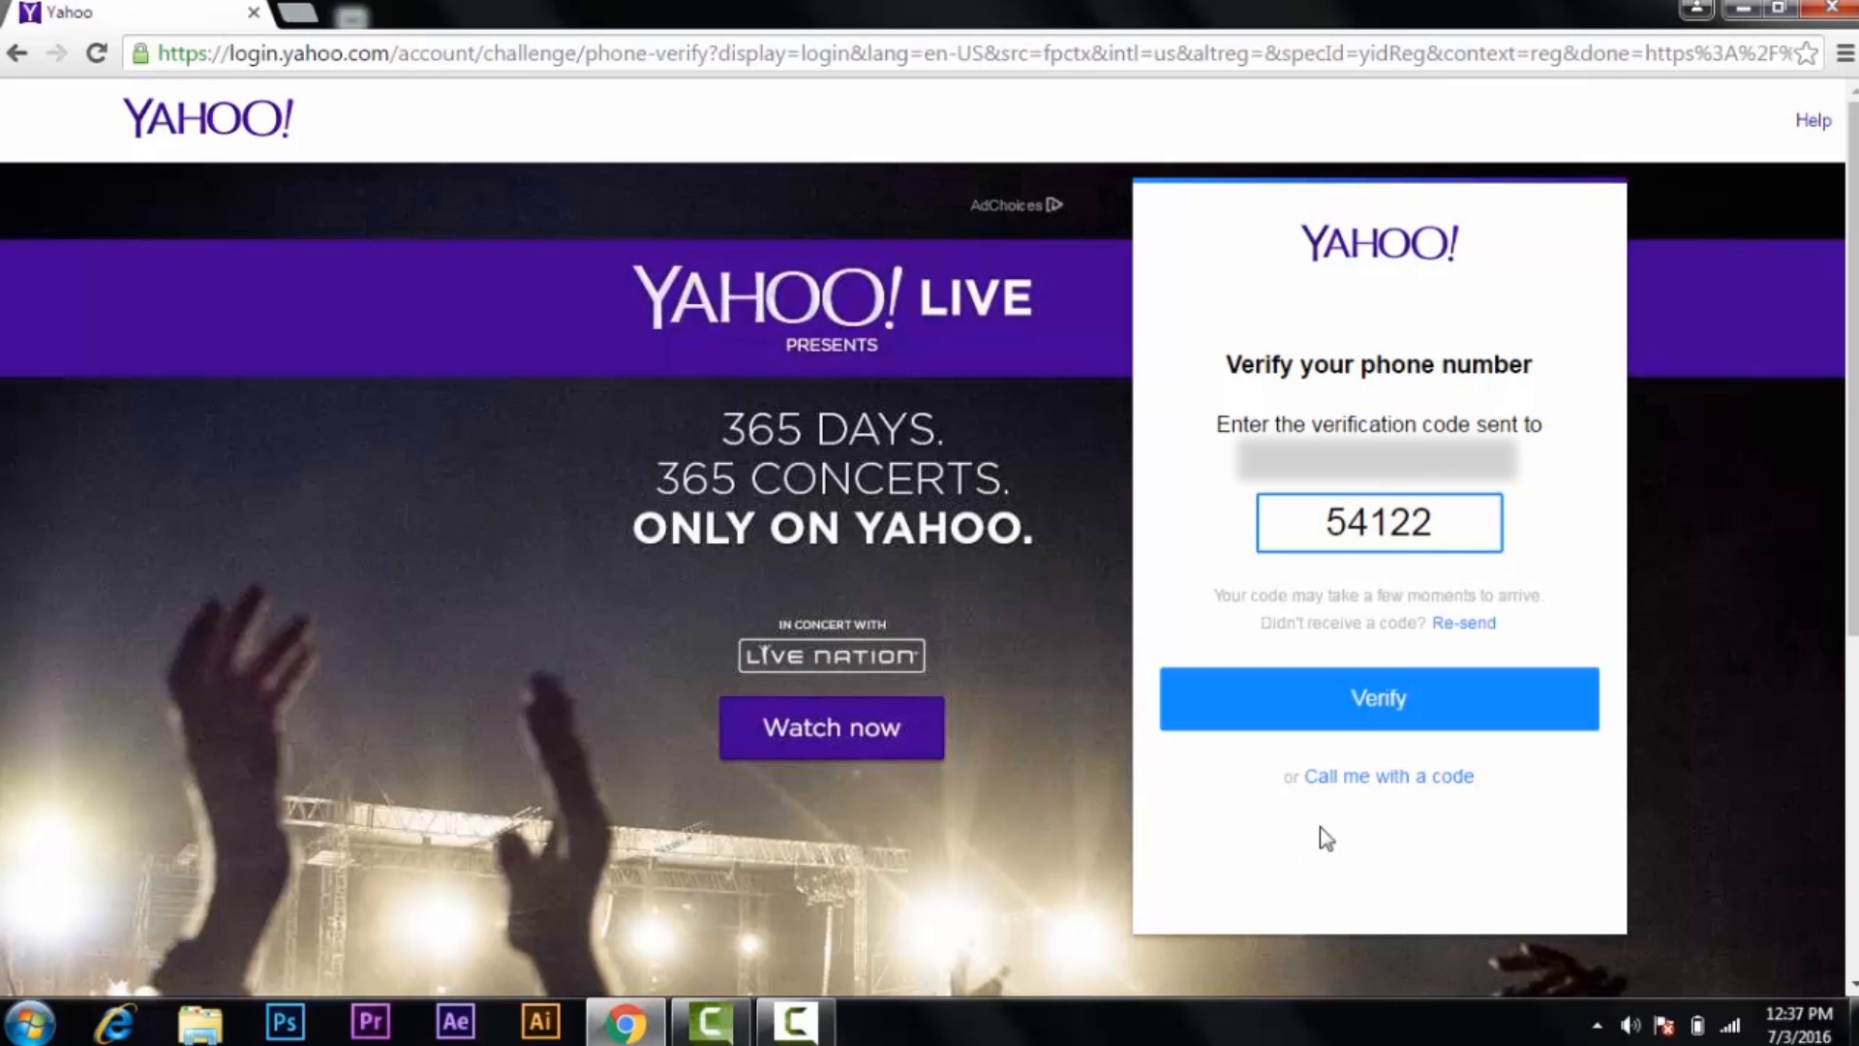
Step: Enter the texted verification code and submit it for checking
left_click(1380, 714)
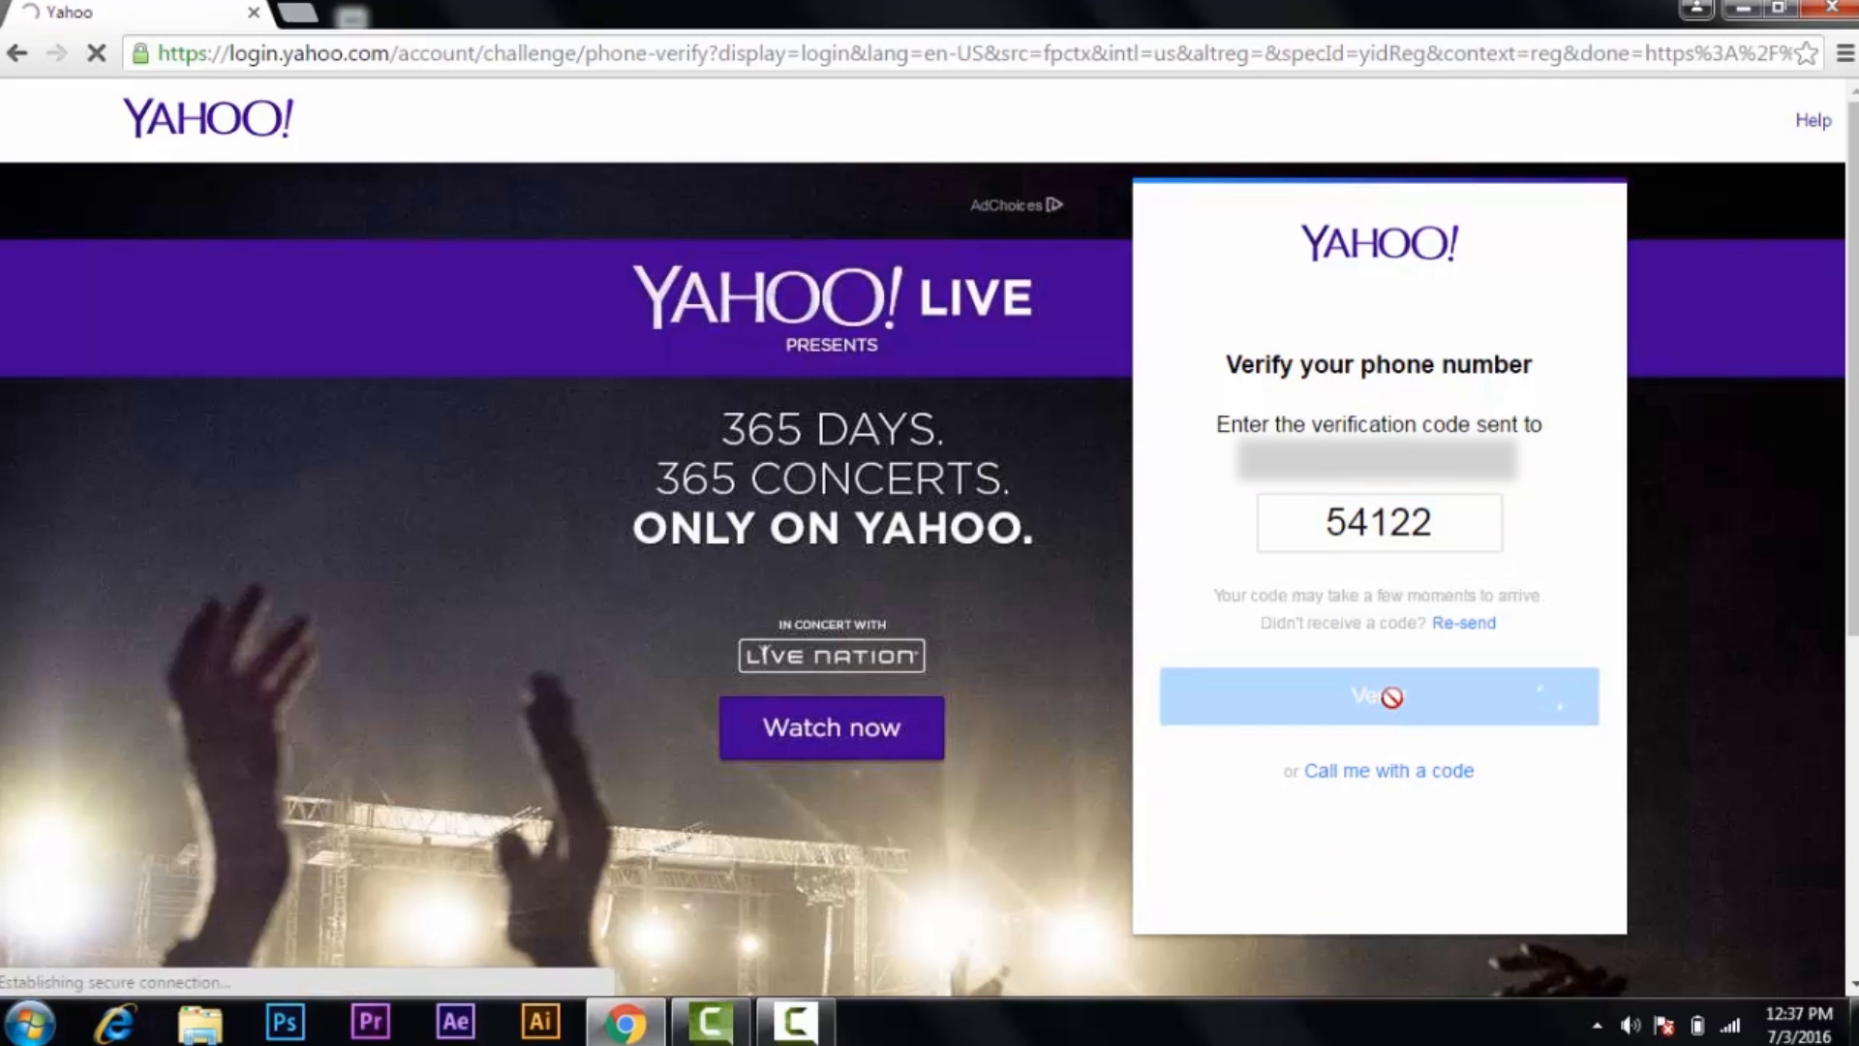